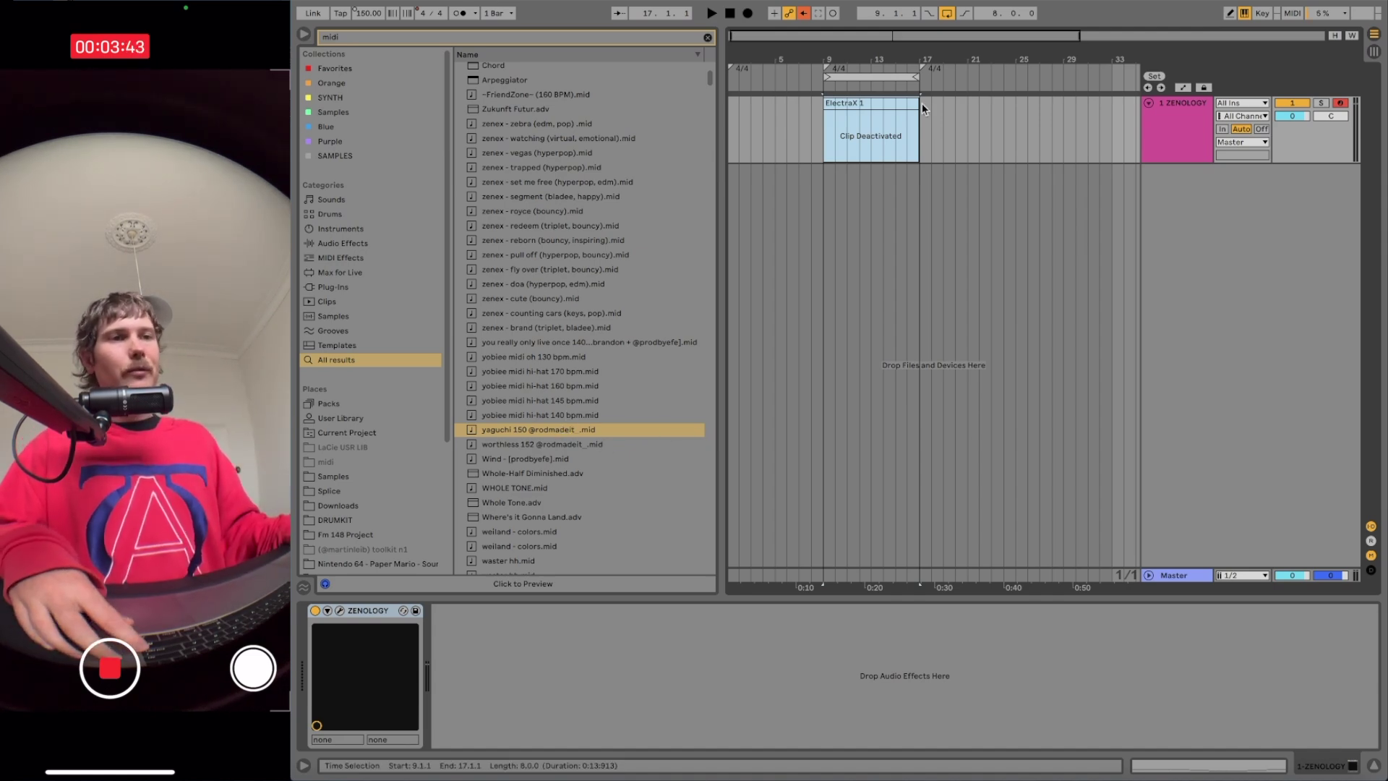
Step: Reactivate the ElectraX 1 clip and deactivate all its notes from F#4 upward, leaving only the bass notes active
key(0)
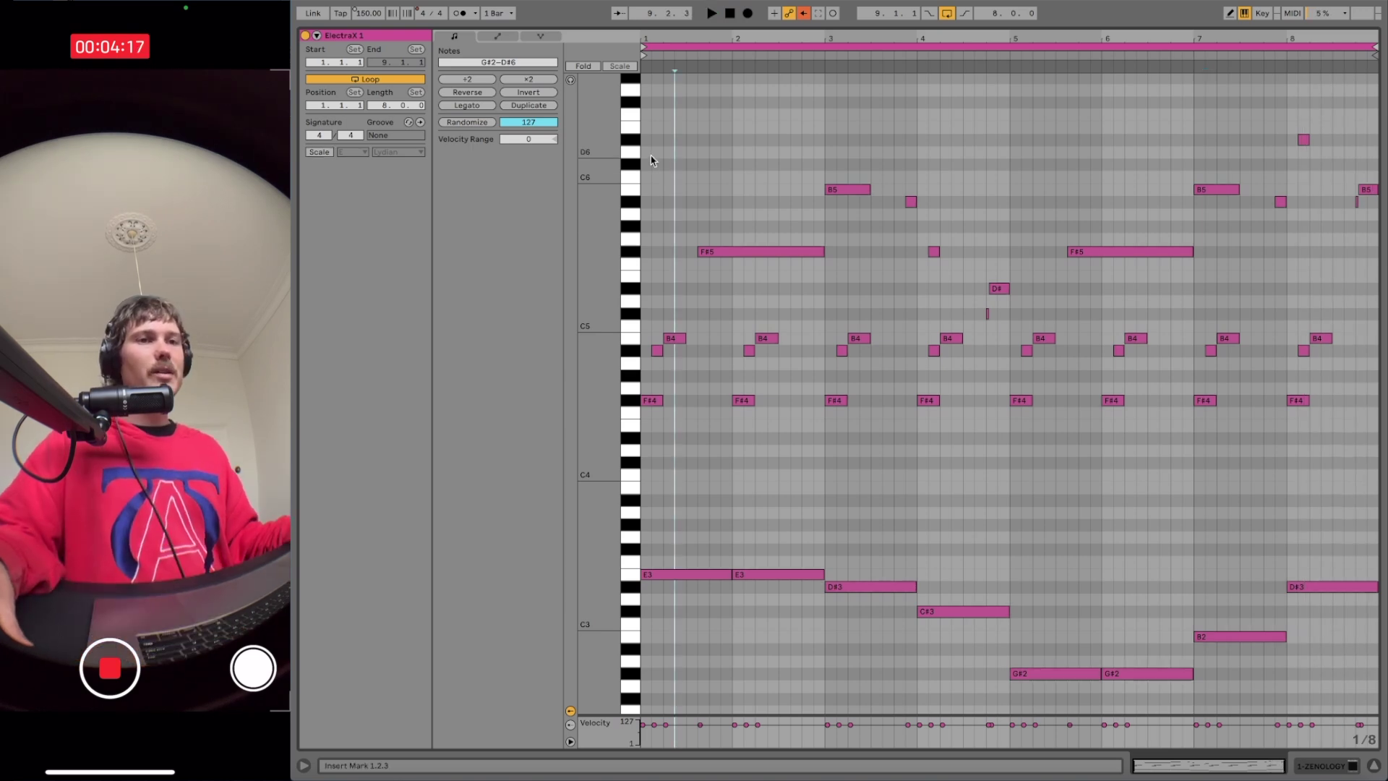
drag(651, 161, 1374, 561)
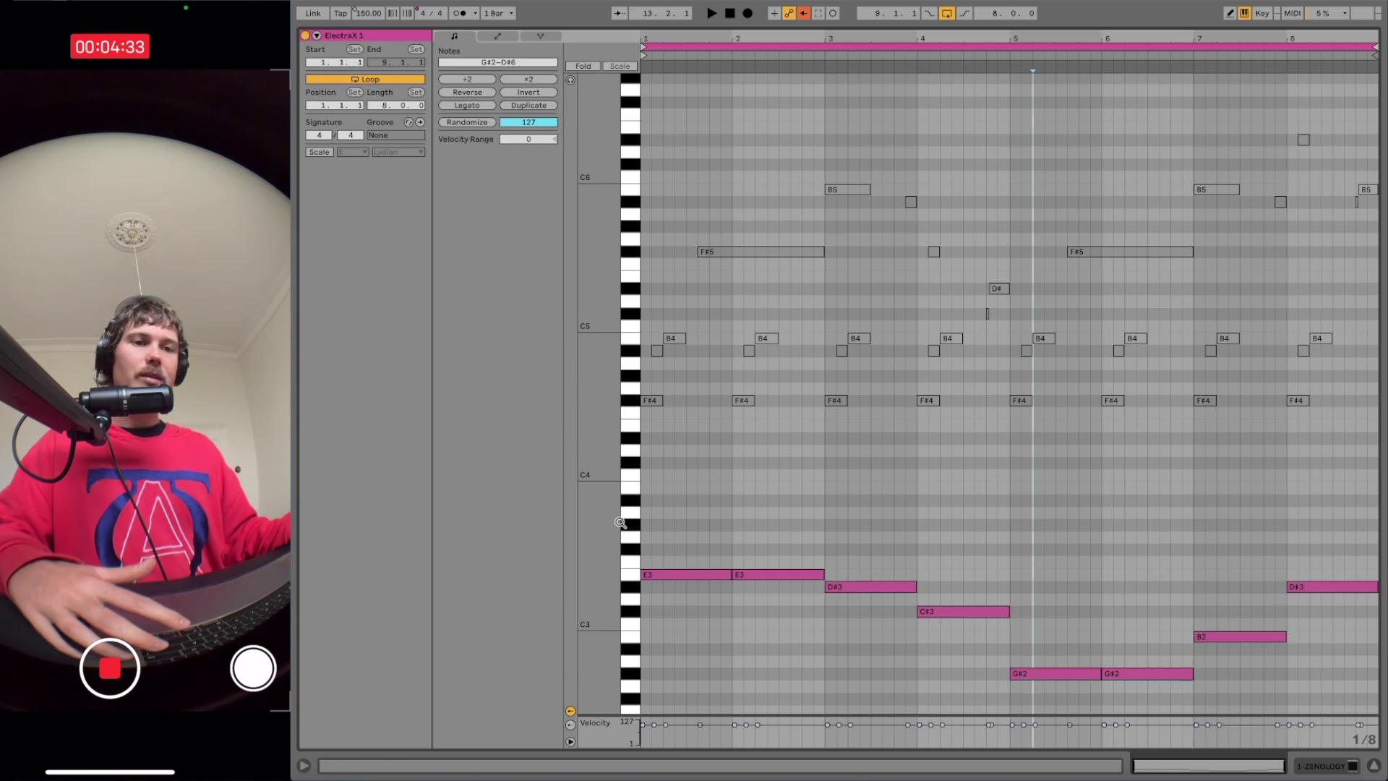
click(644, 533)
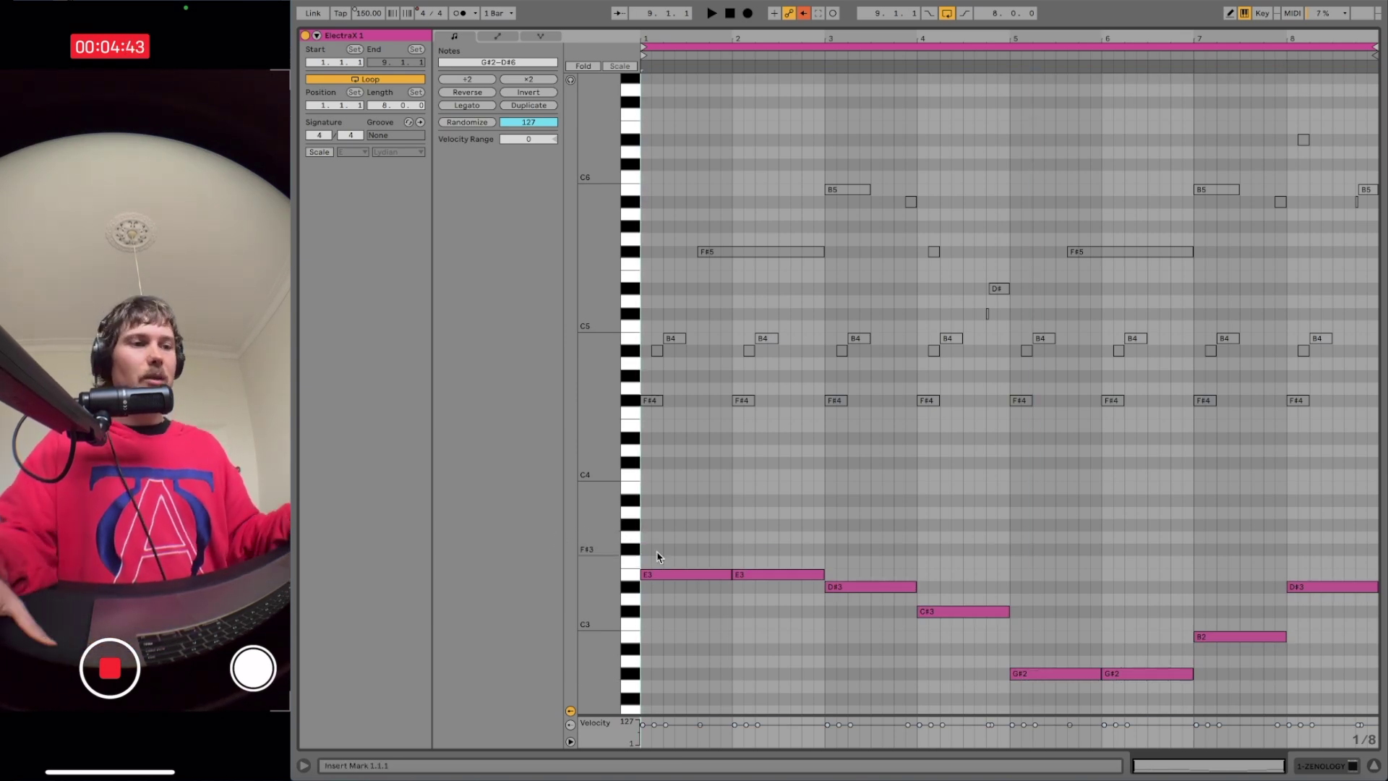
Step: Examine the bass line, starting with the first E3 note in bar 1
drag(658, 556, 1320, 677)
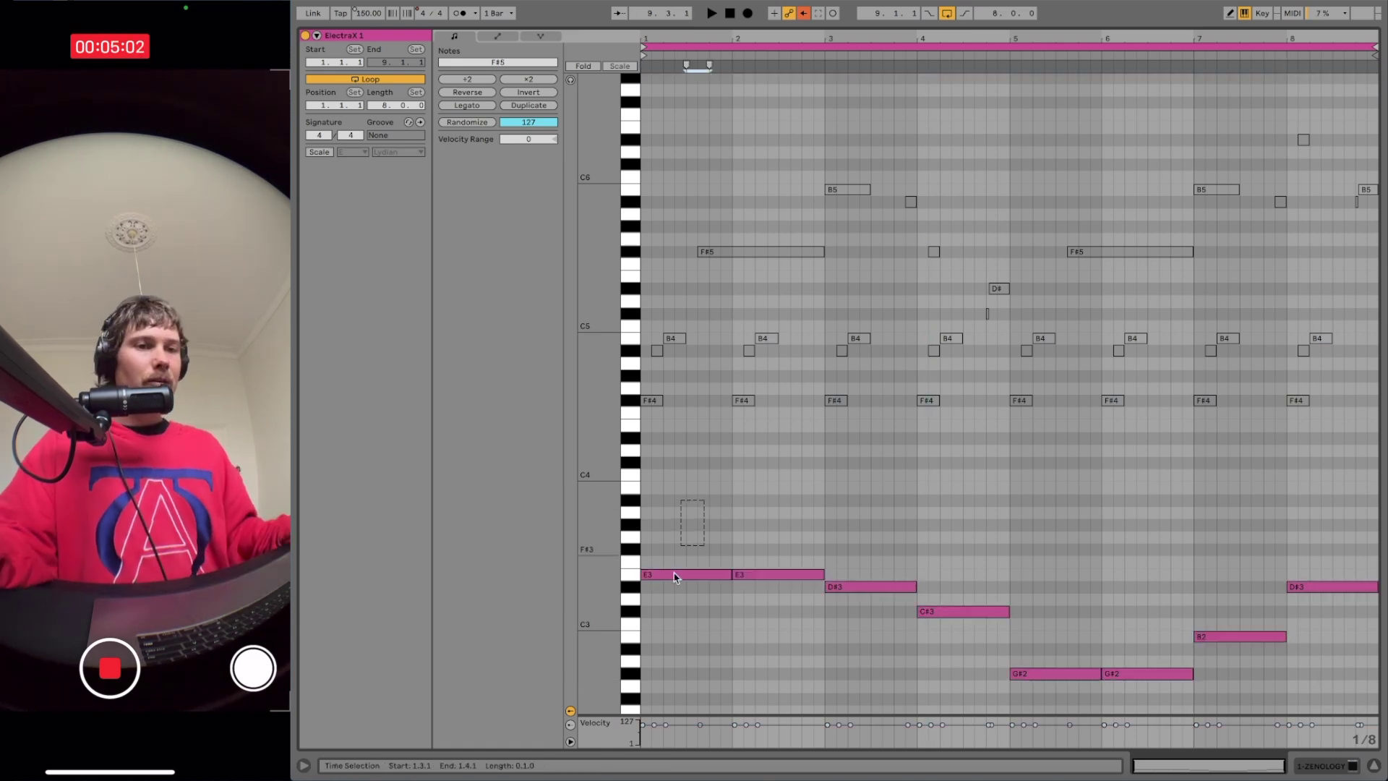
drag(676, 574, 669, 623)
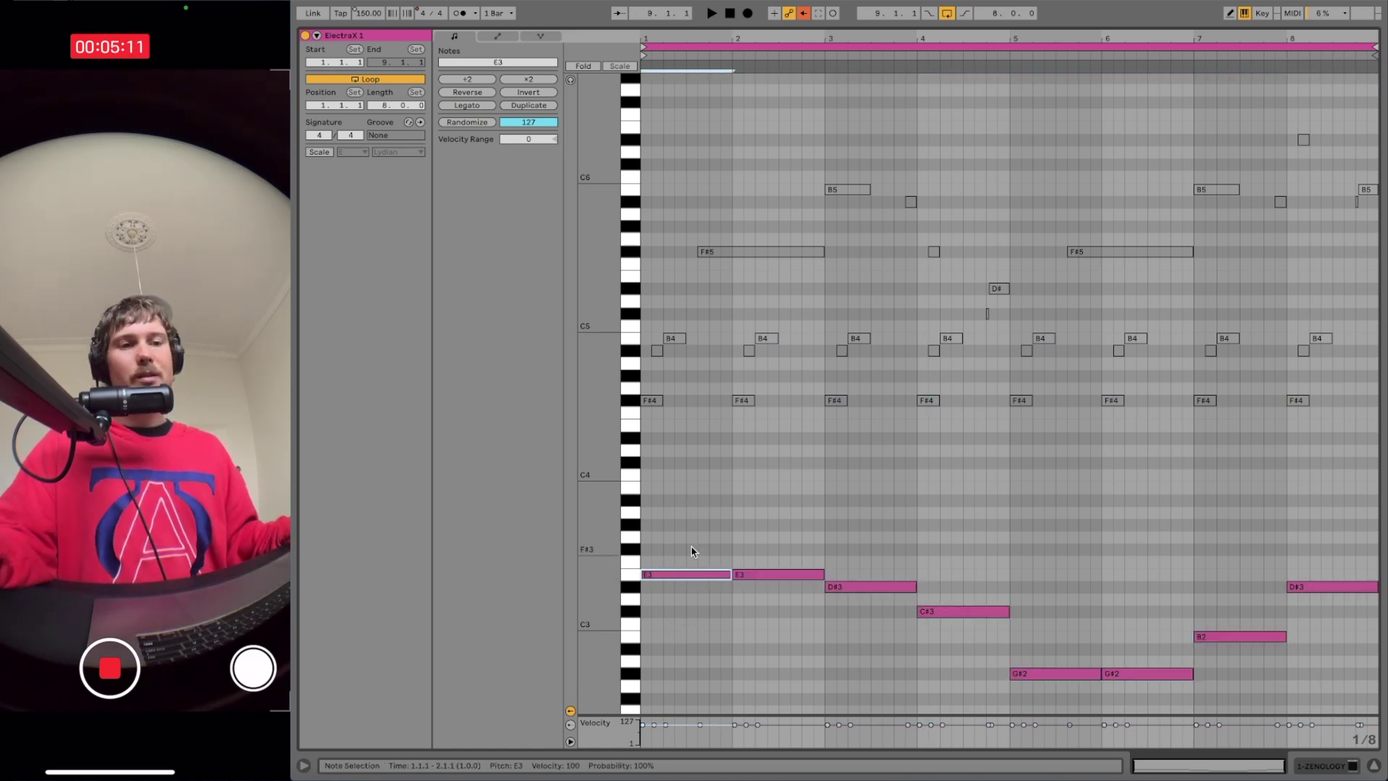
drag(690, 536, 689, 679)
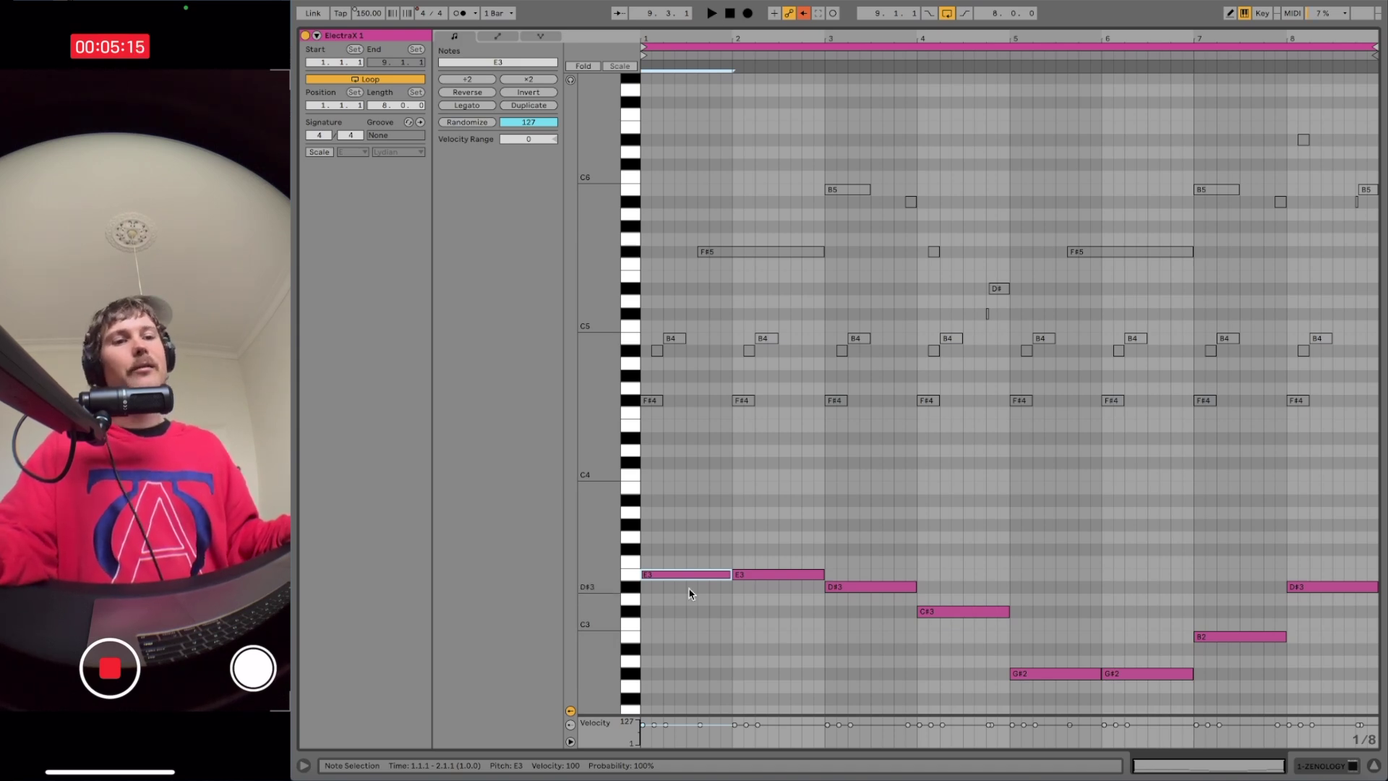
click(712, 522)
drag(700, 537, 703, 610)
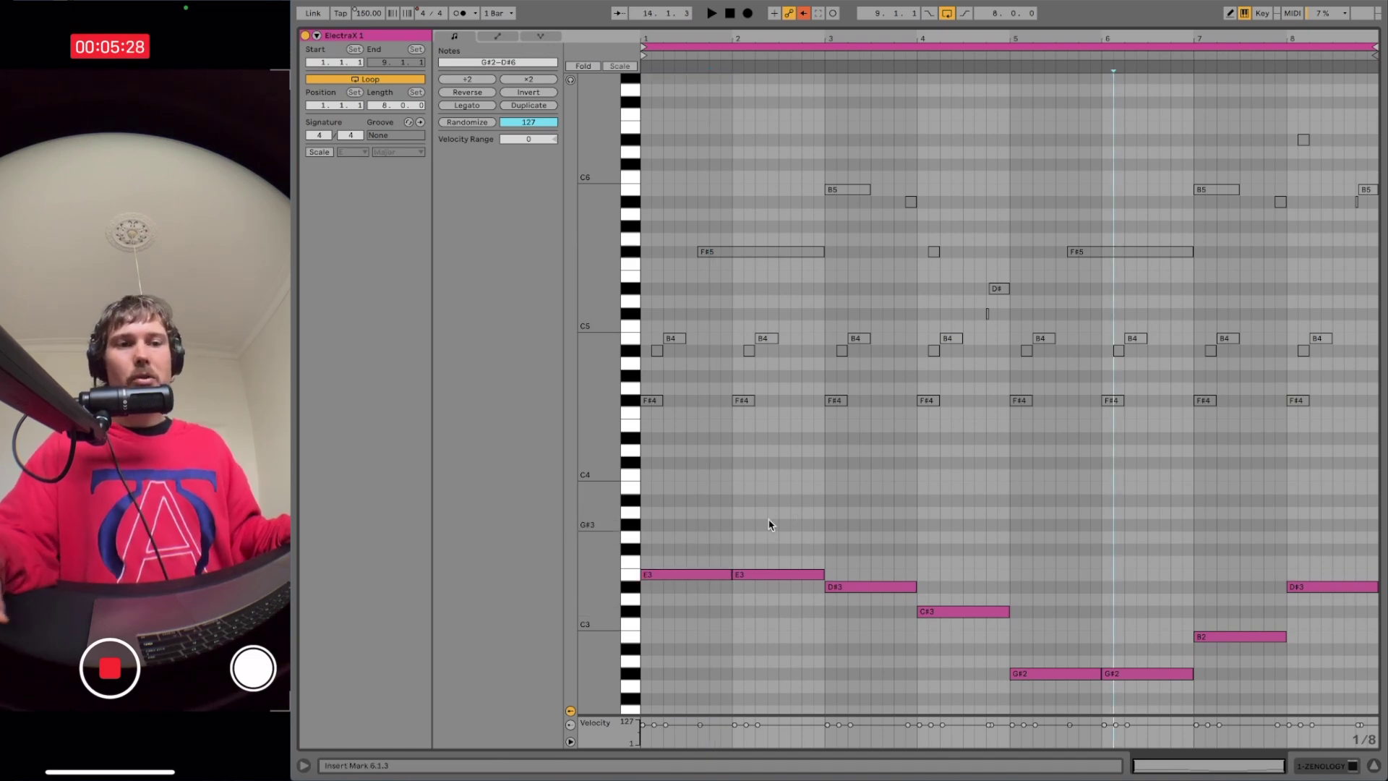
Step: Turn on the clip's E Major scale display and select all the bass notes across the eight bars
click(318, 153)
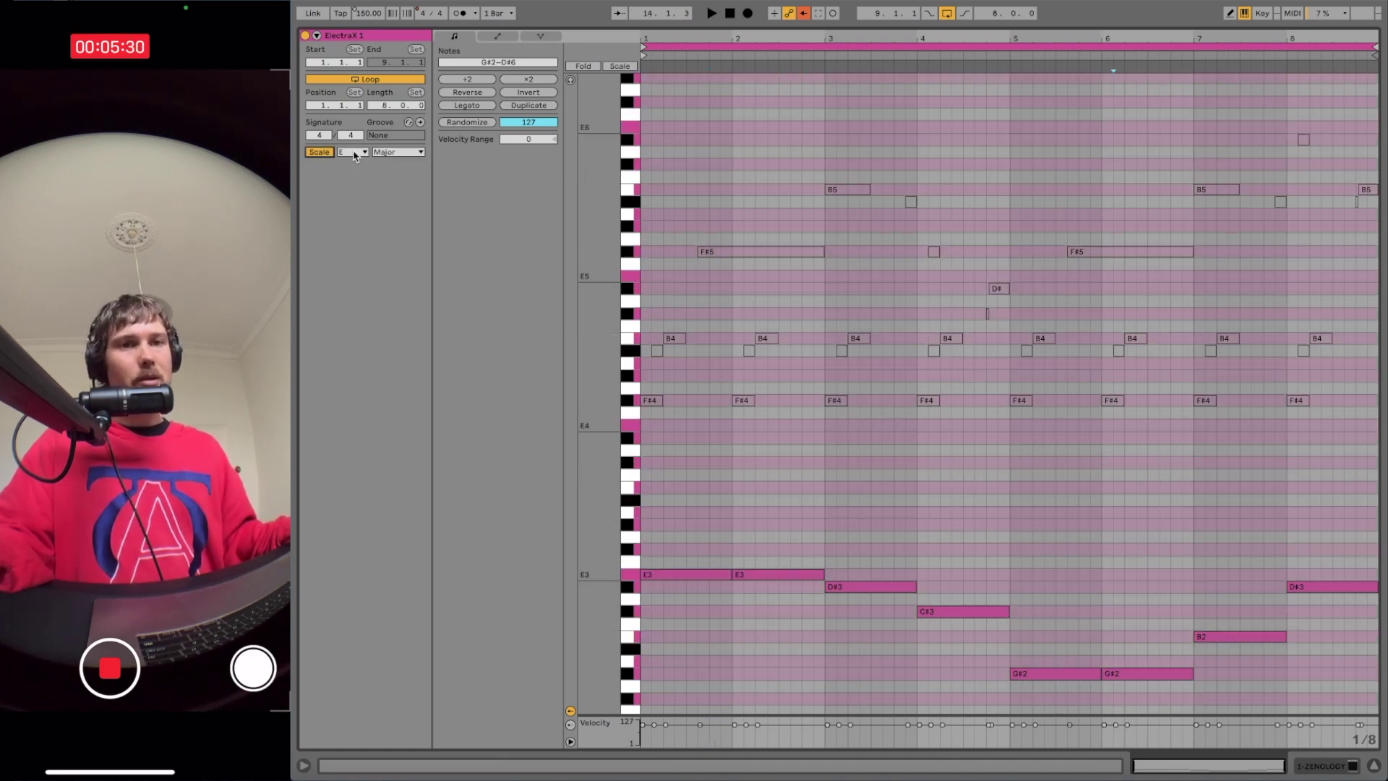
click(716, 554)
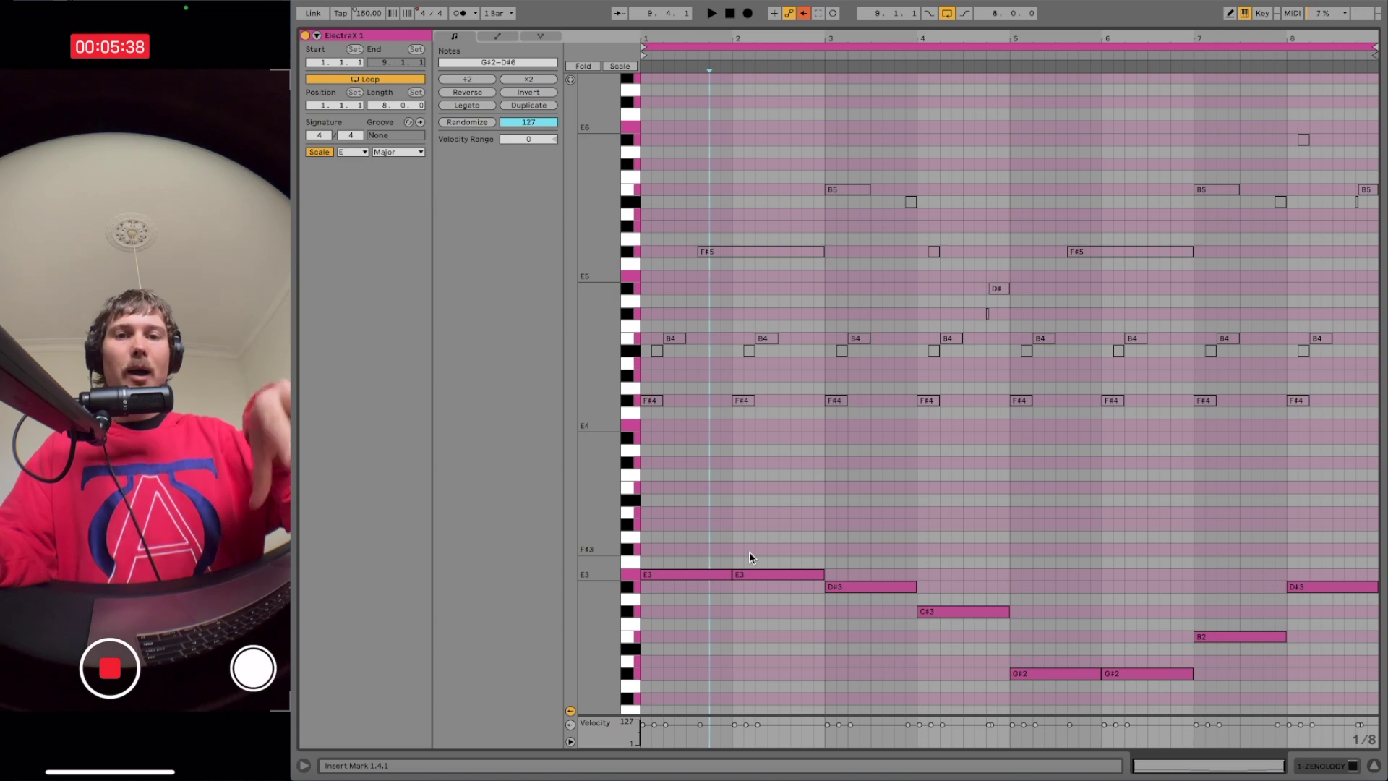
drag(673, 533, 1346, 692)
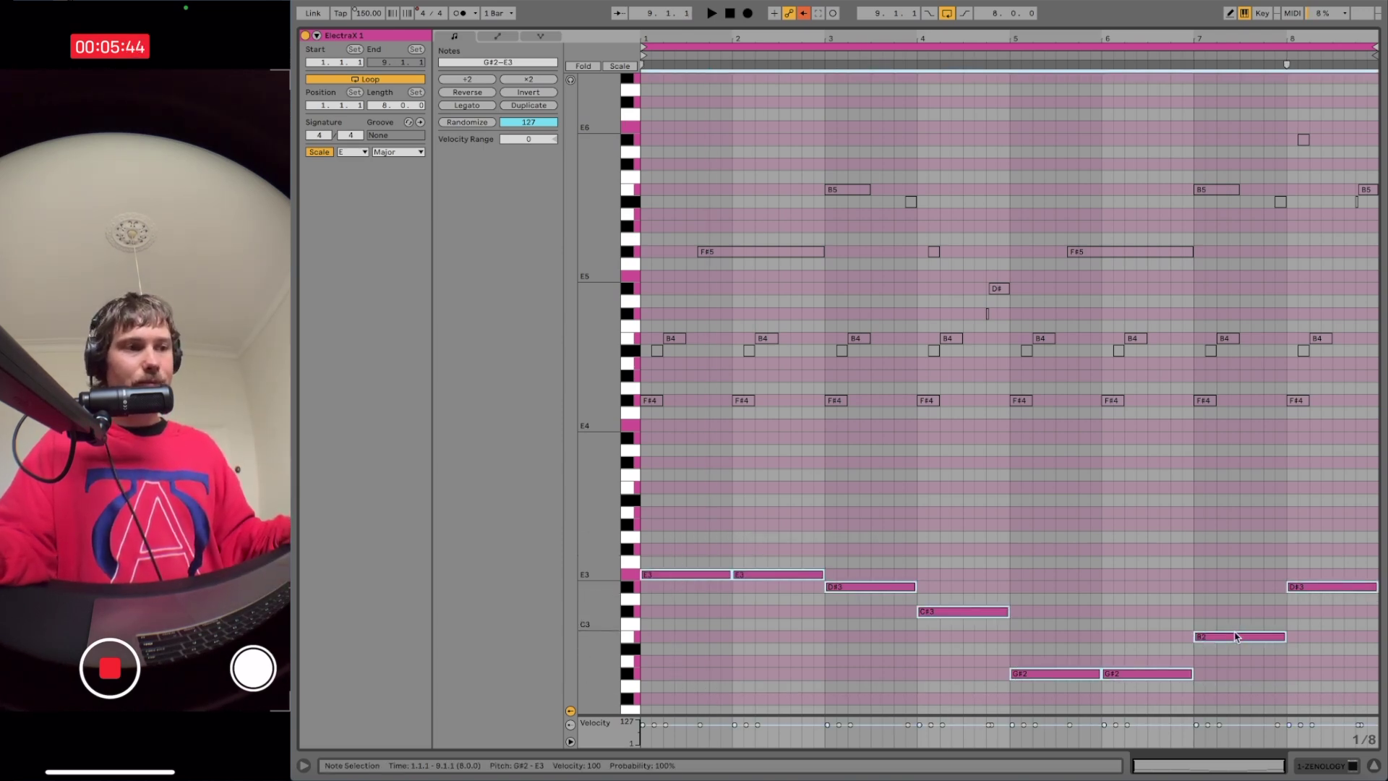
drag(673, 542, 1273, 679)
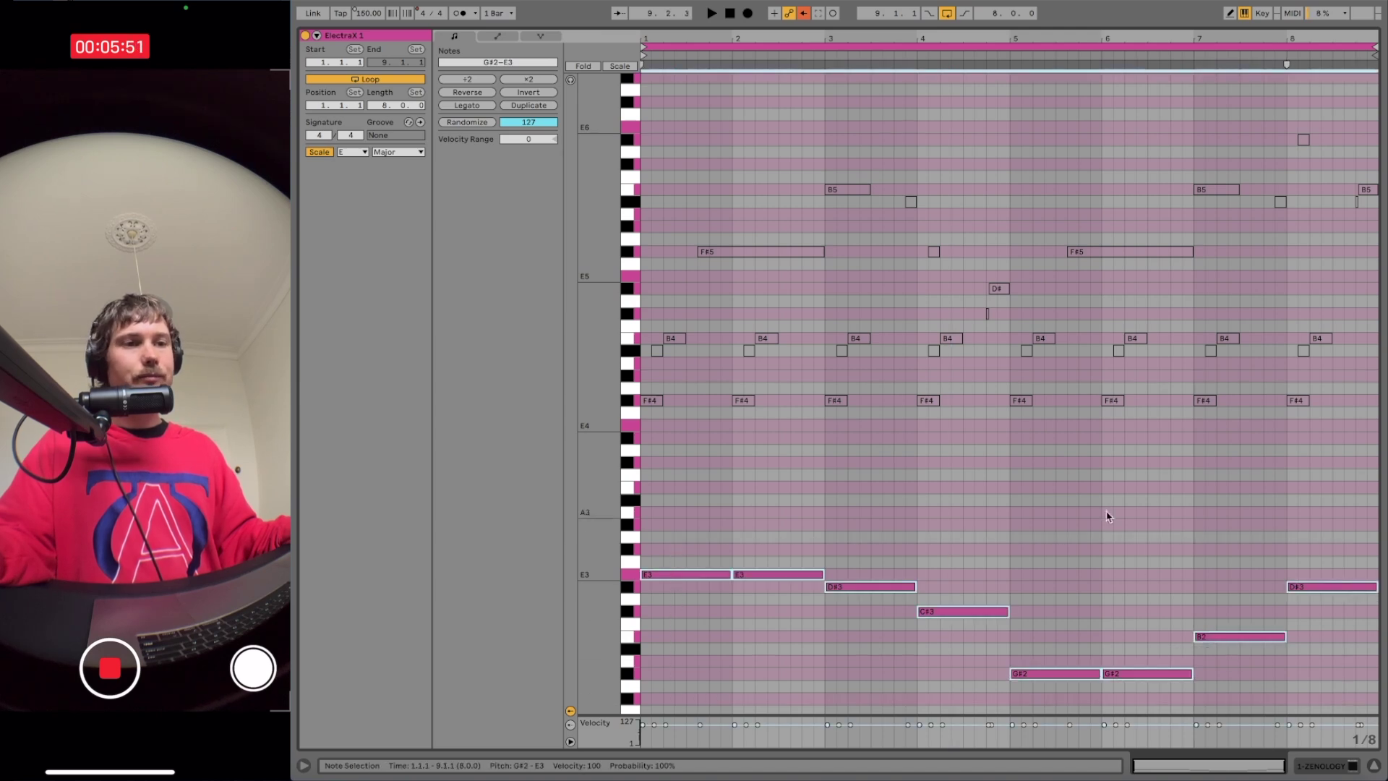
Step: Reactivate the upper notes and select the short A#4 notes across all eight bars
click(650, 429)
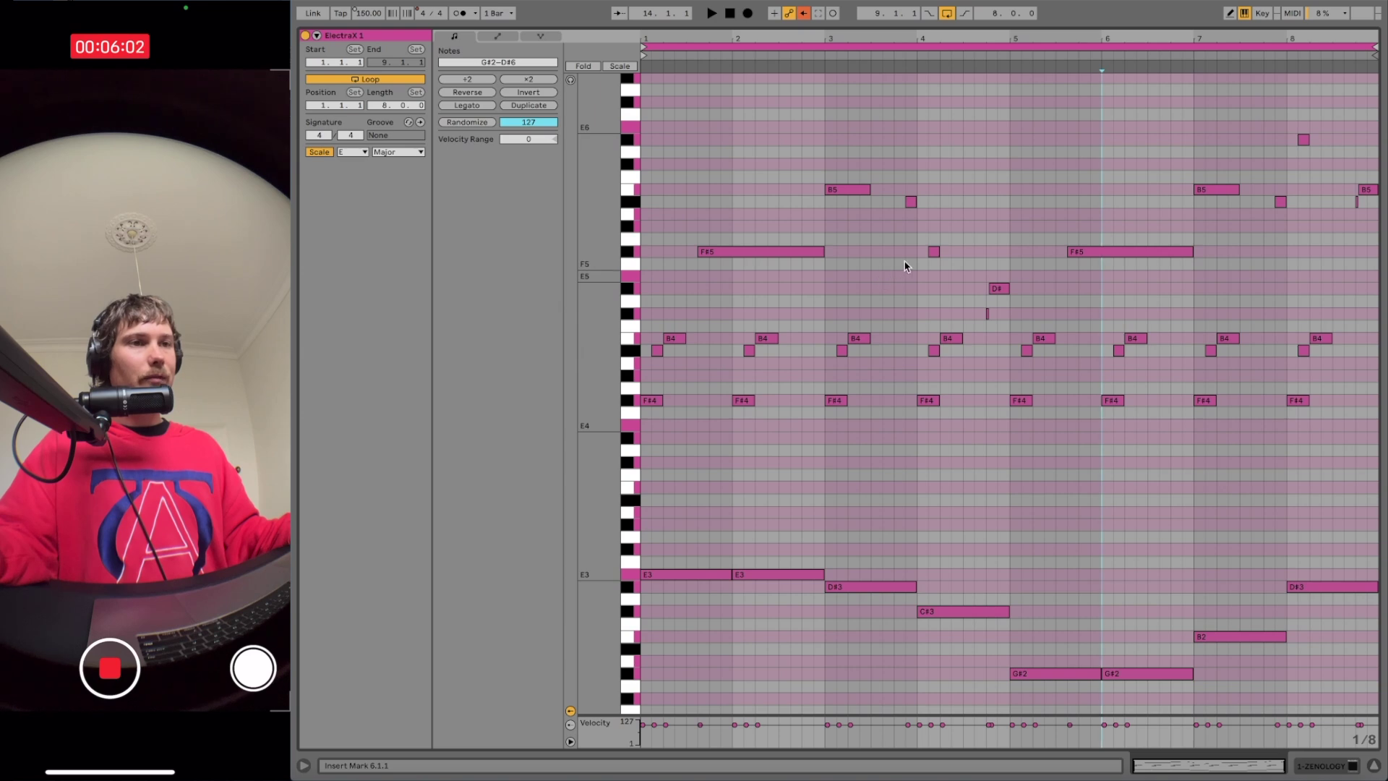
drag(896, 202, 996, 205)
drag(1329, 350, 655, 359)
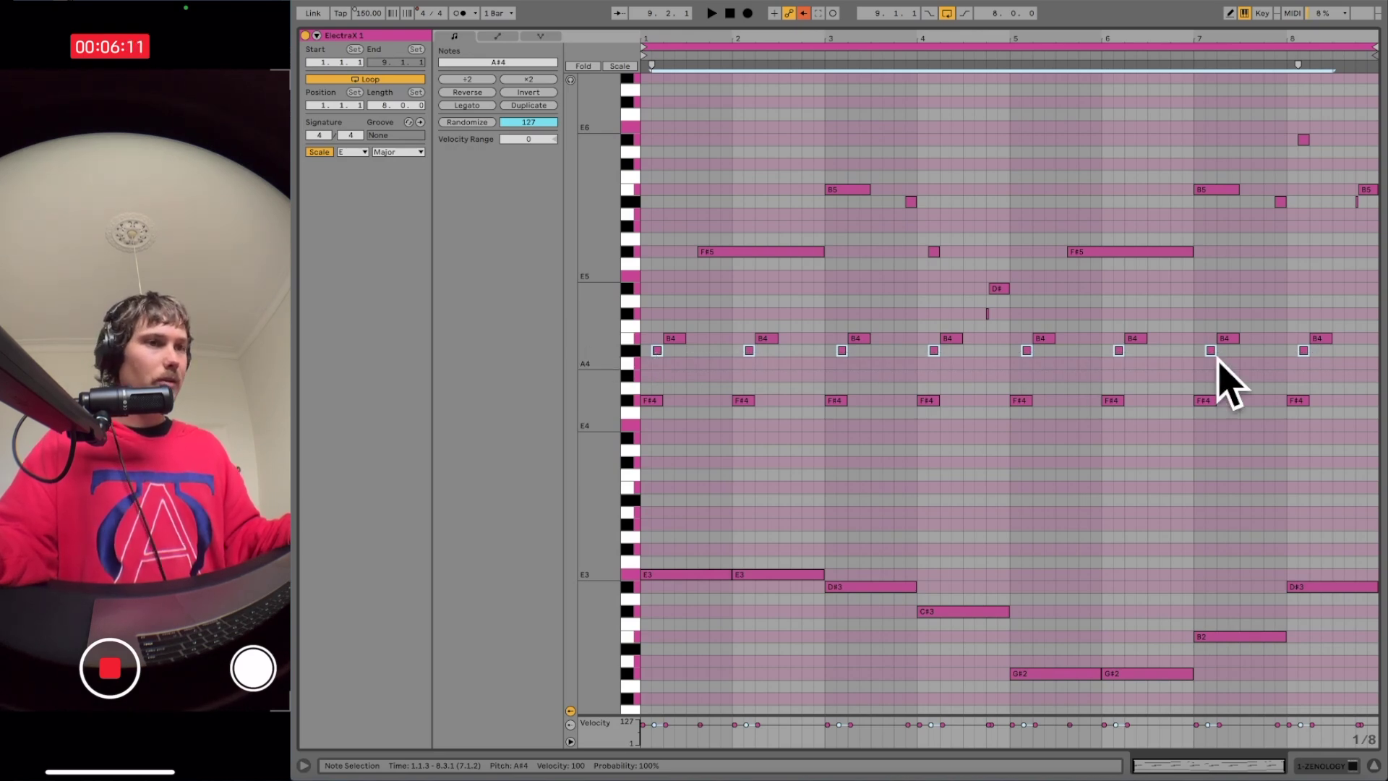
Step: Set the clip's scale to Lydian and check the A#4 notes against it
click(647, 481)
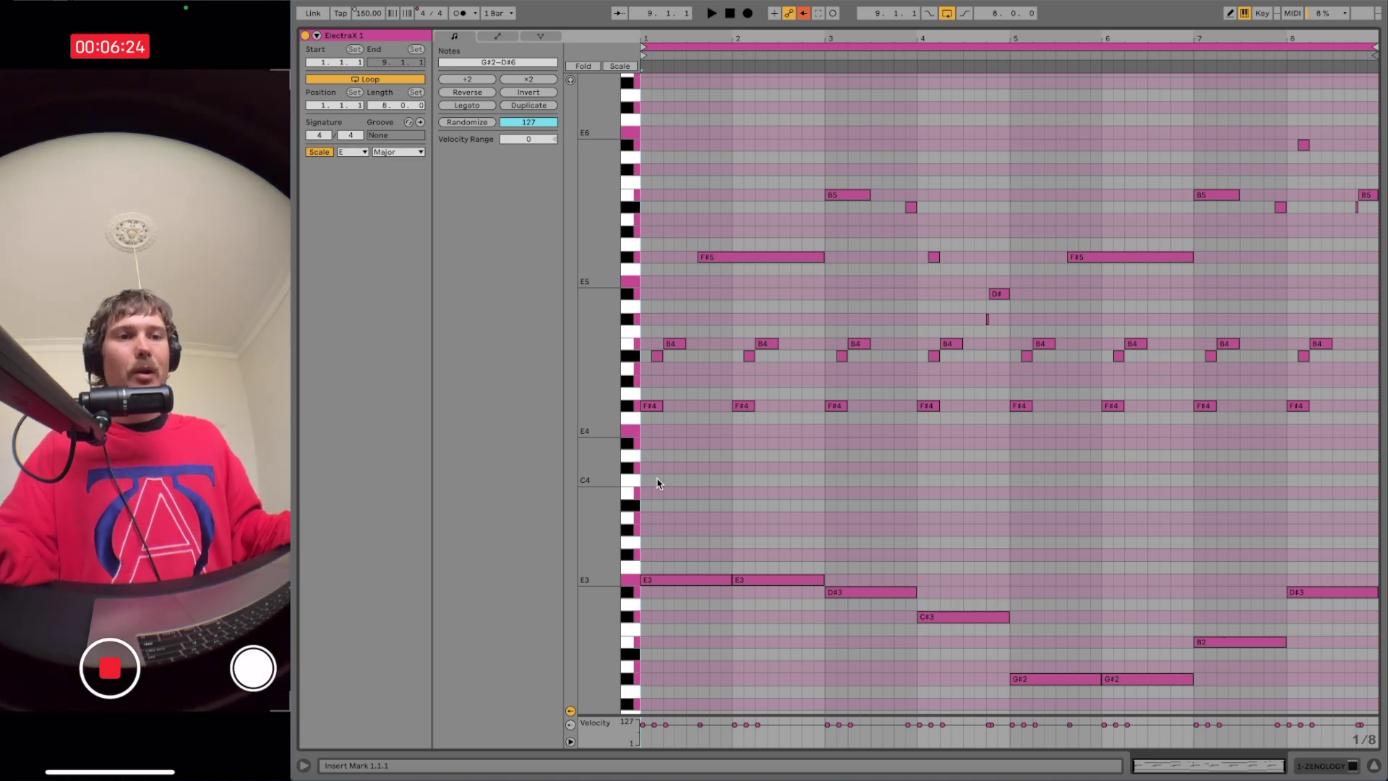
click(403, 152)
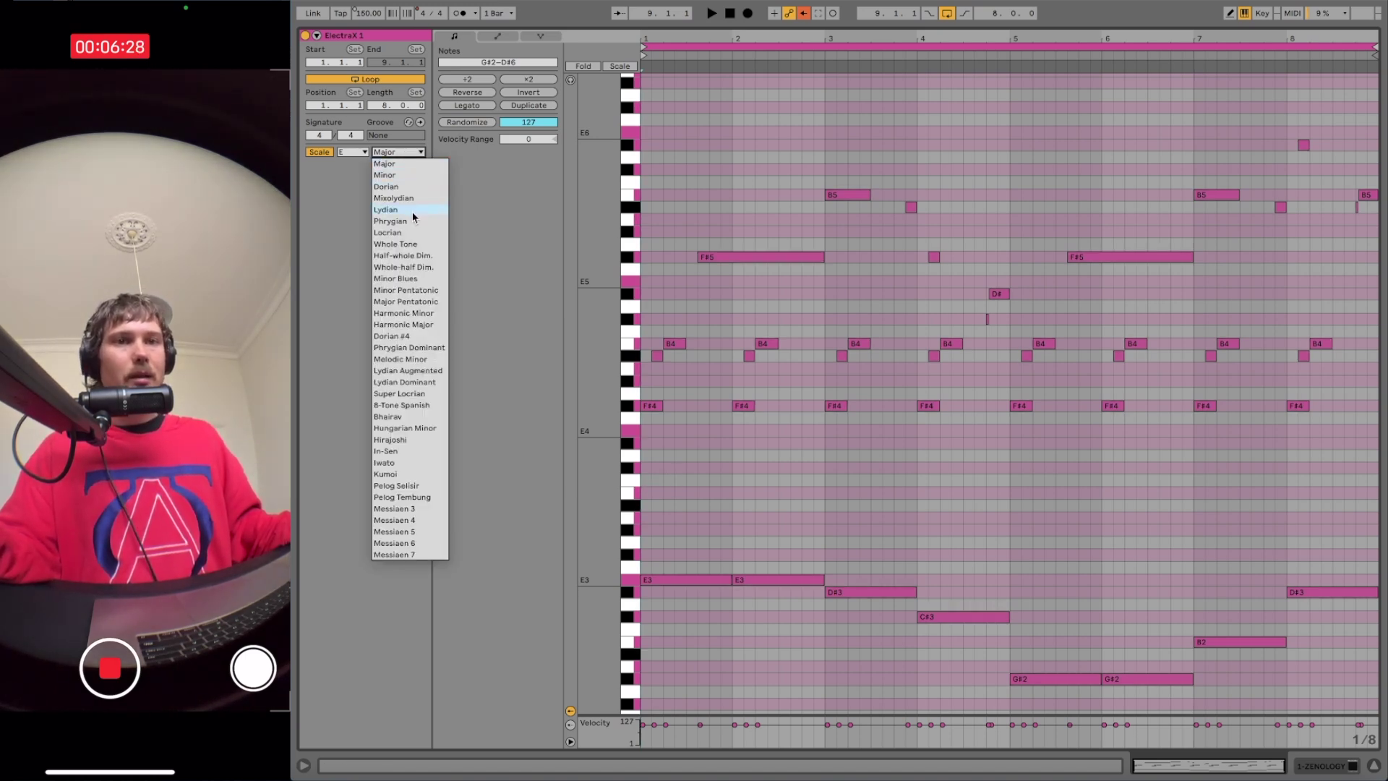
click(414, 213)
click(779, 407)
drag(647, 354, 1349, 374)
click(1349, 374)
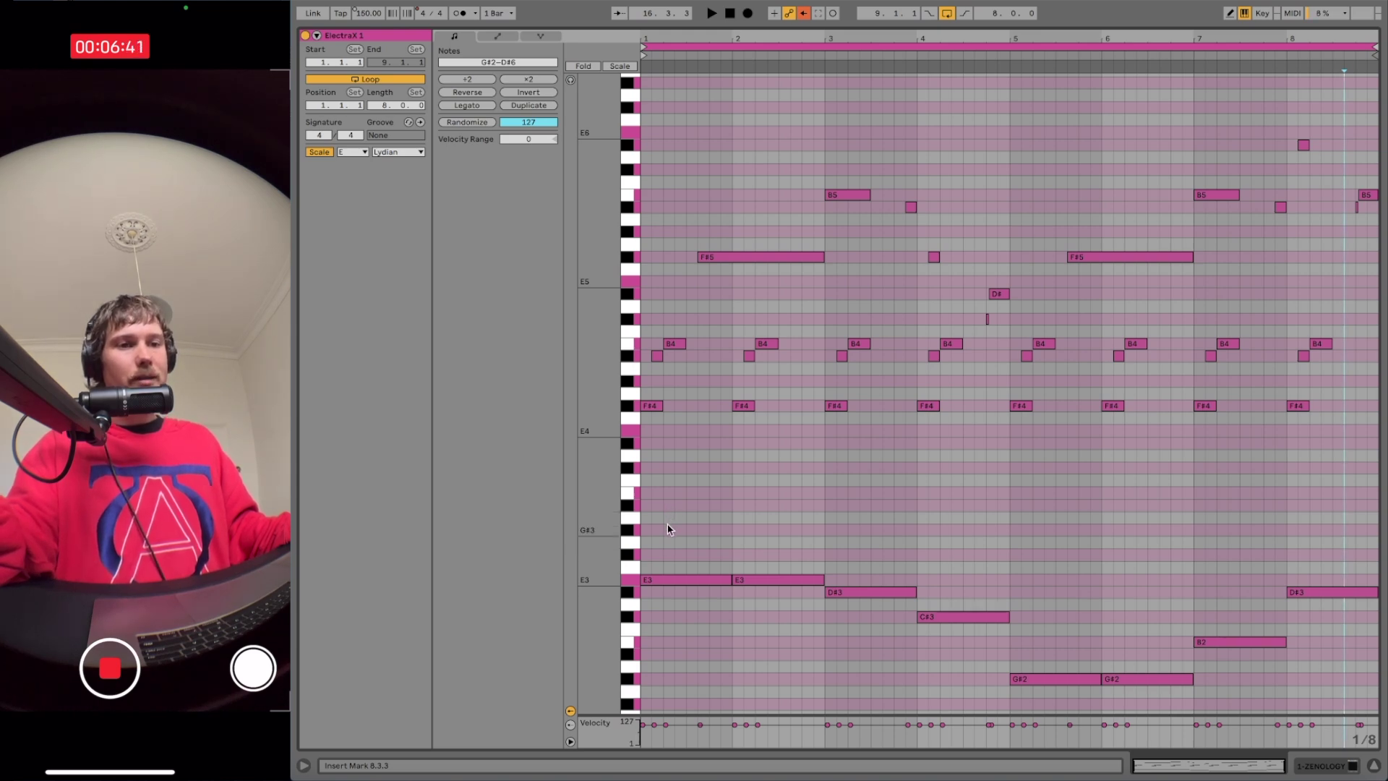
Step: Deactivate all notes from F#4 upward again so that only the bass line plays
click(871, 304)
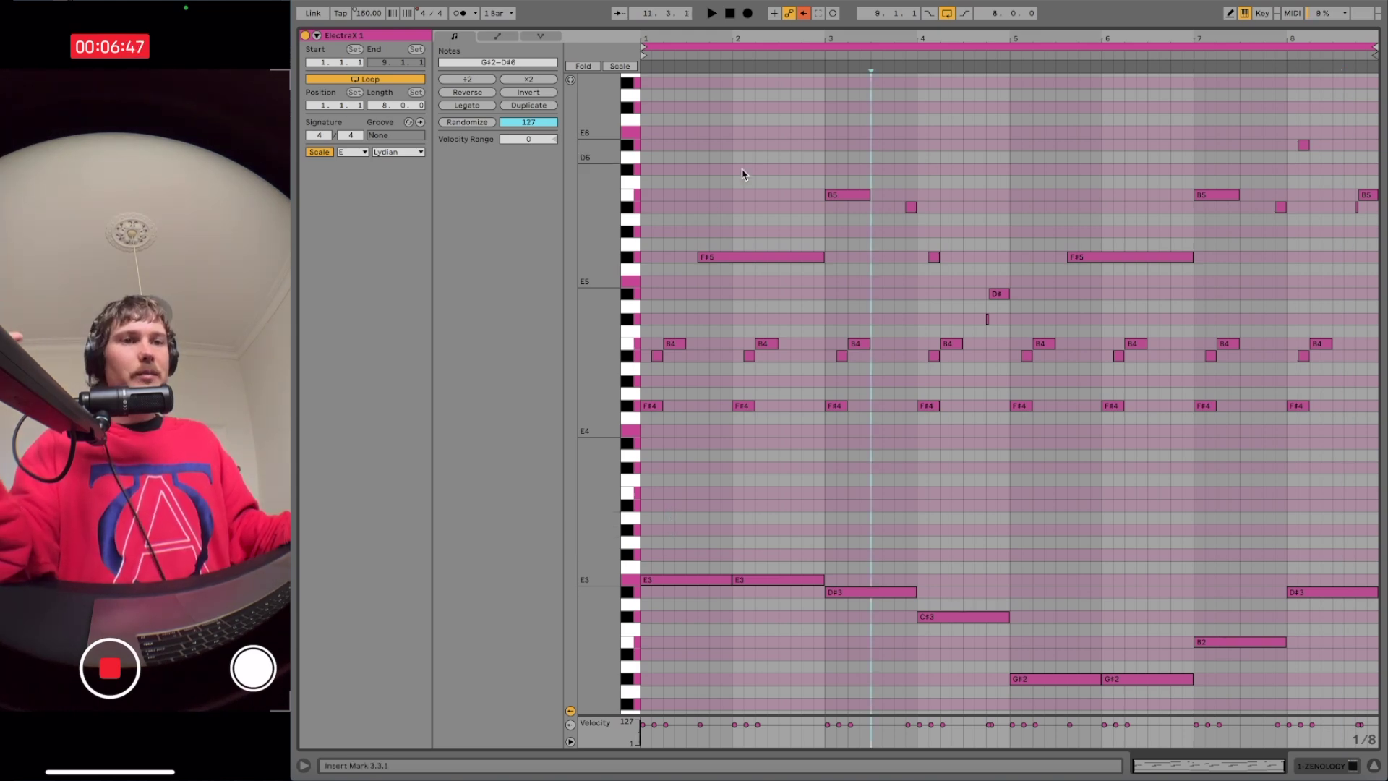
click(893, 544)
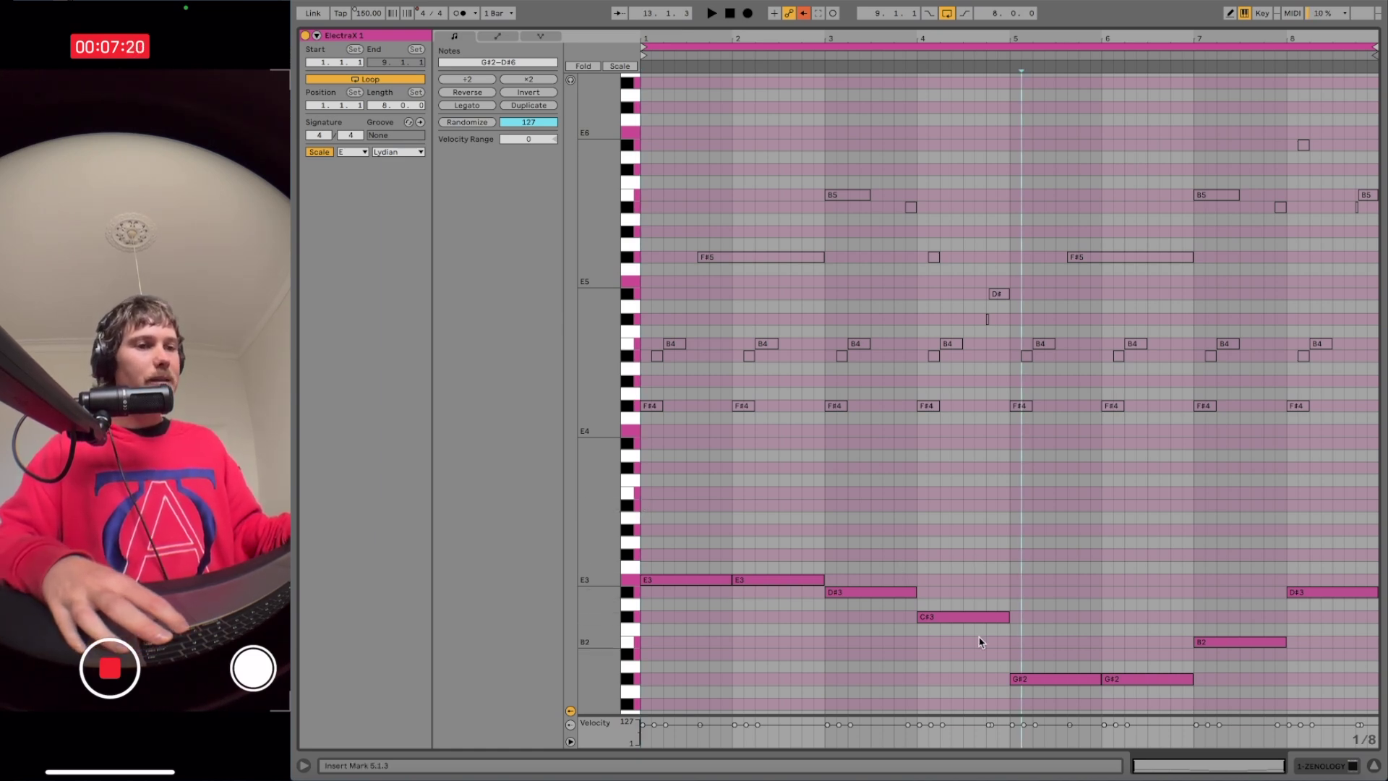
drag(1091, 617, 1117, 656)
click(1114, 657)
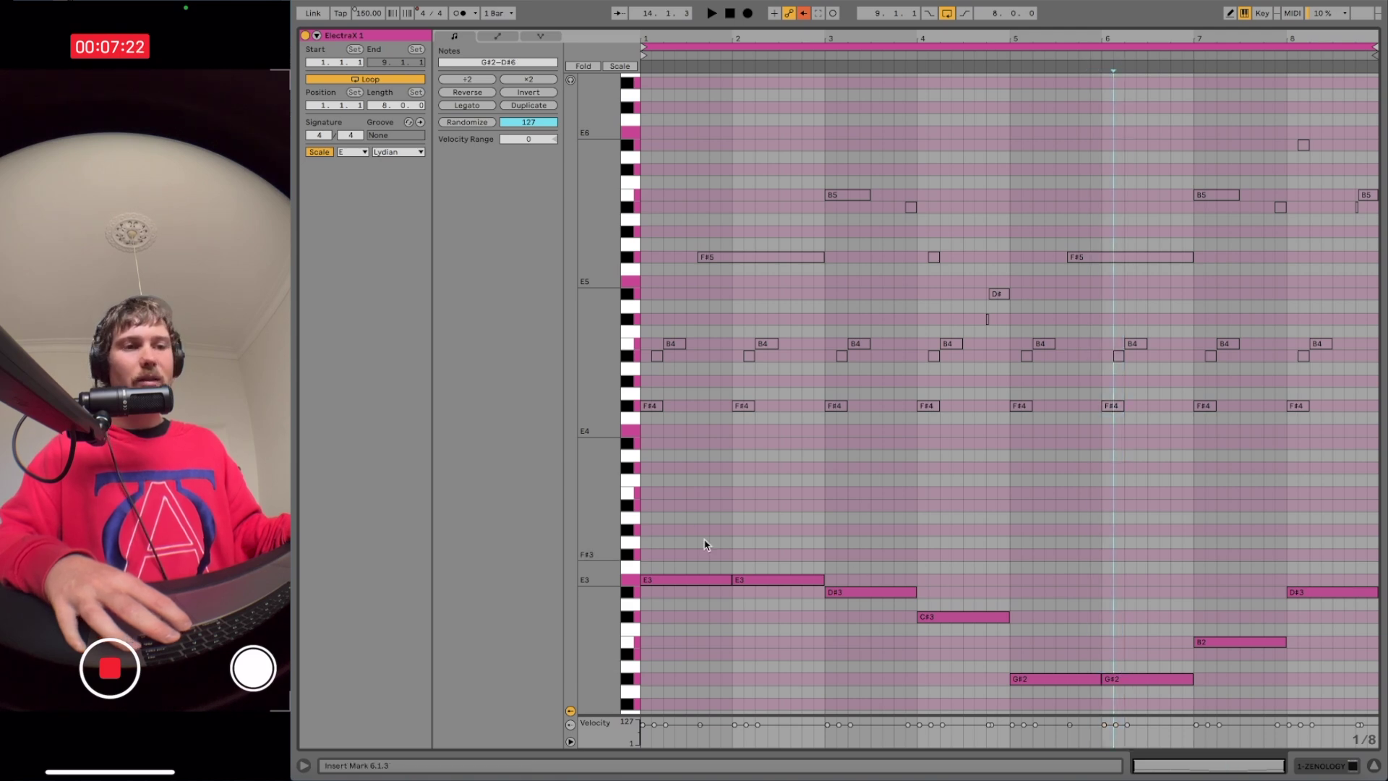
click(643, 534)
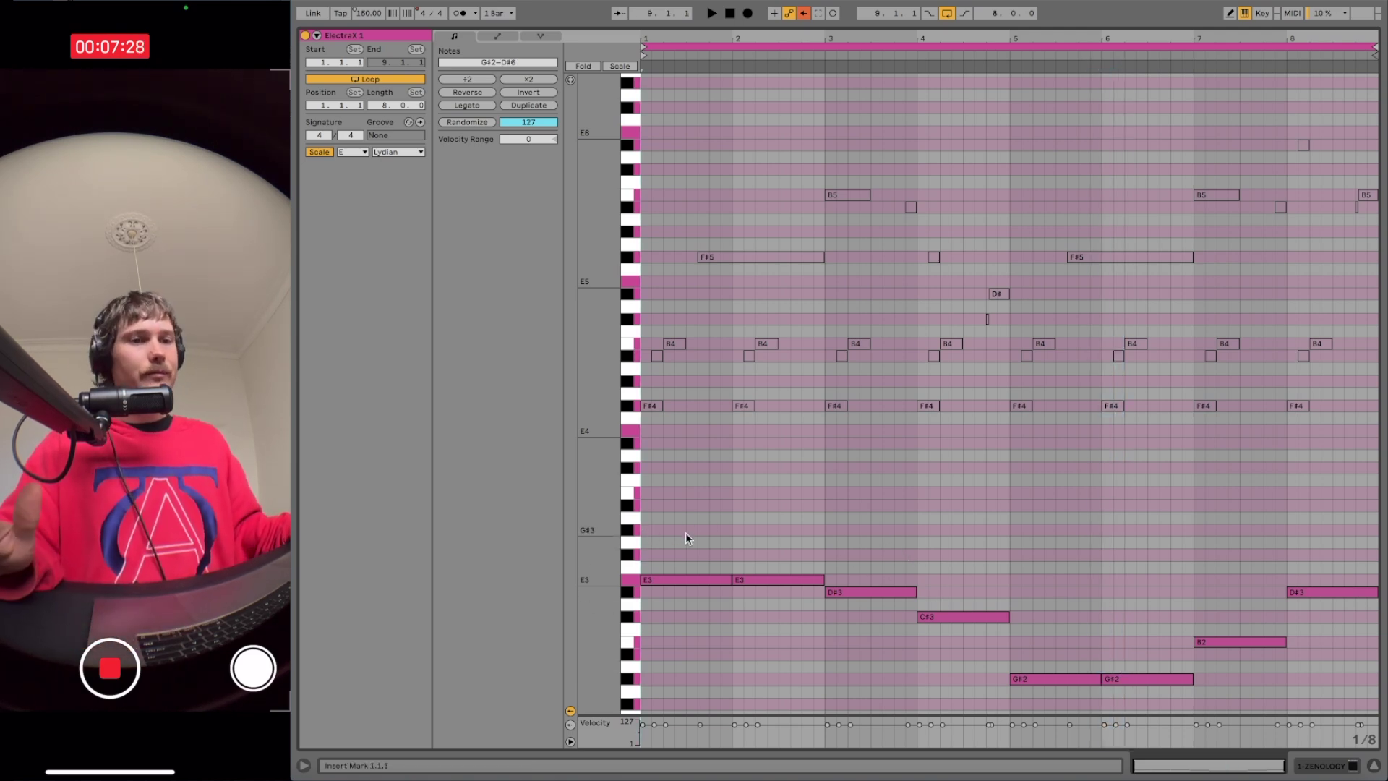
Step: Examine the bass progression note by note, from E3 in bar 1 to D#3 in bar 8
click(707, 581)
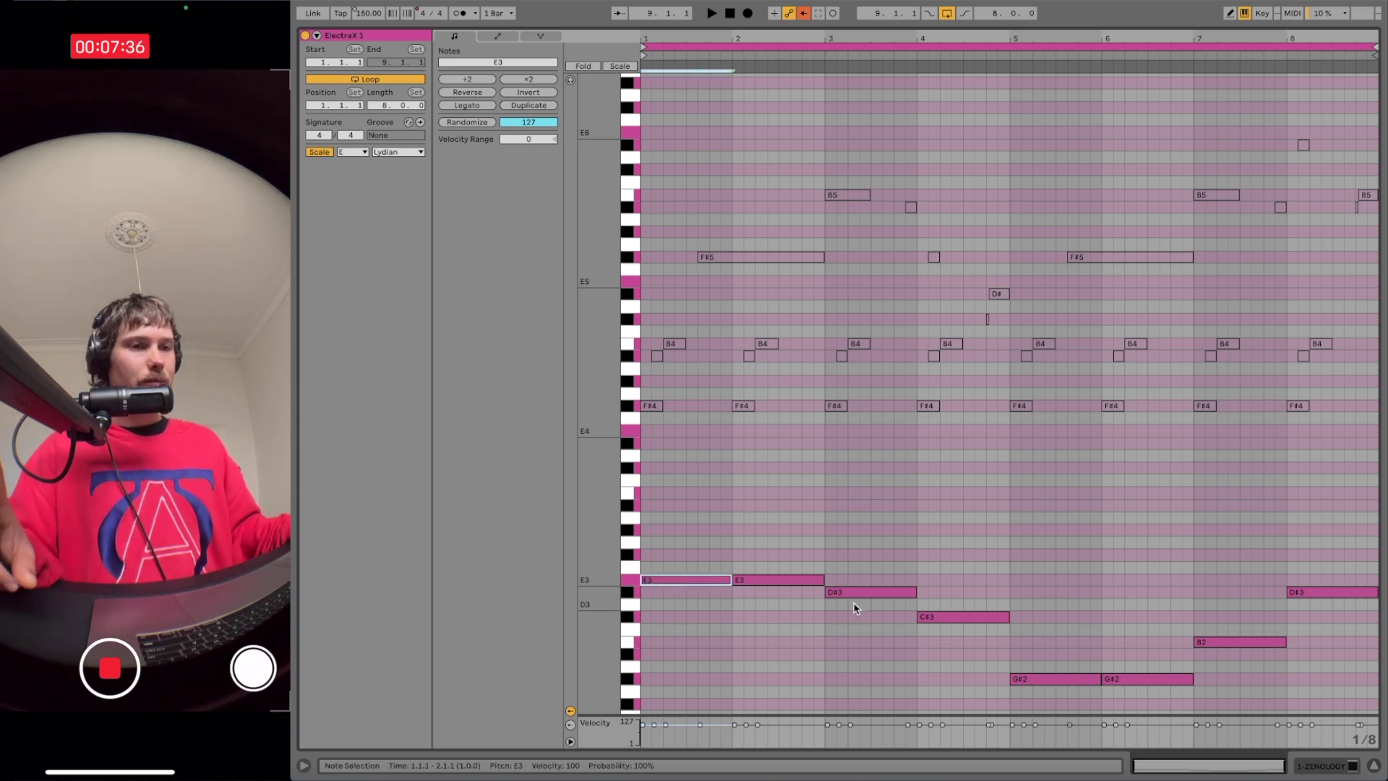
click(854, 593)
click(933, 617)
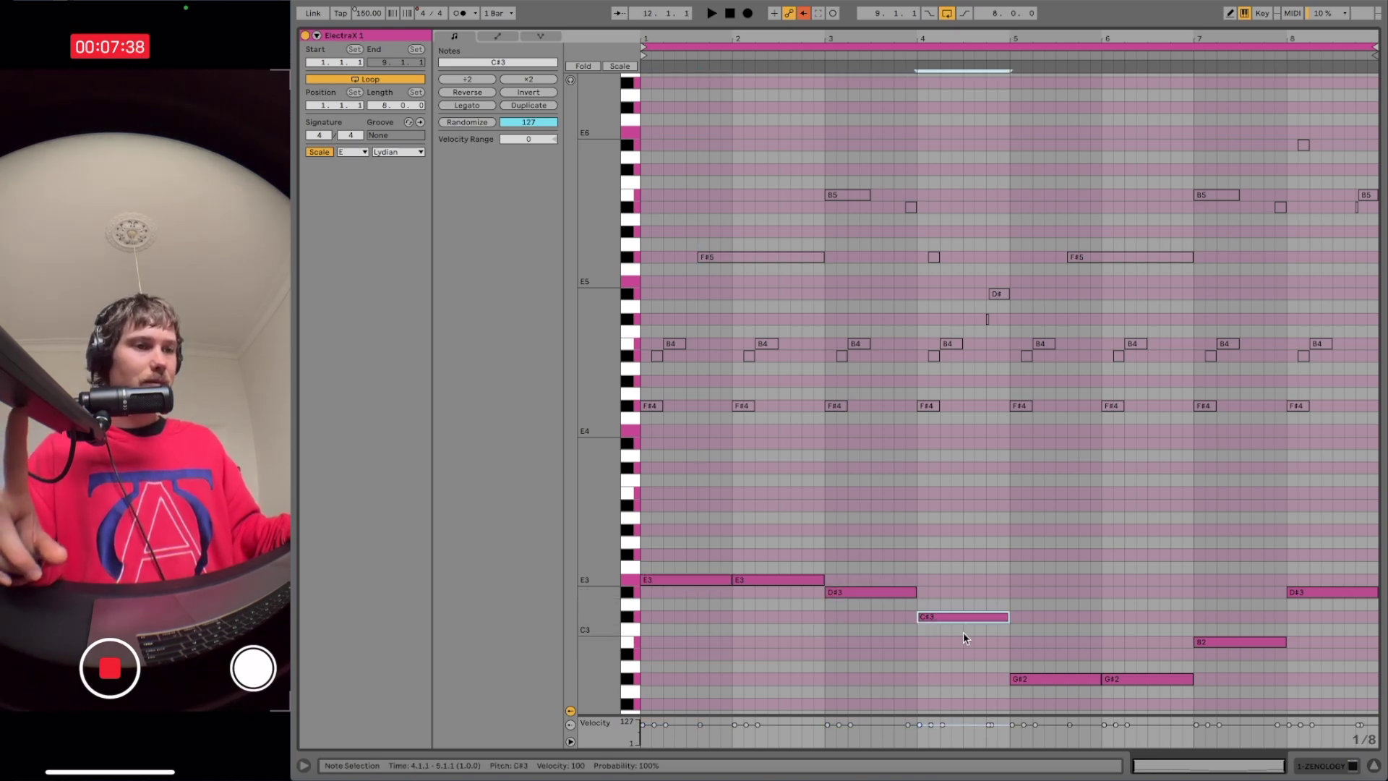
drag(1023, 666, 1039, 706)
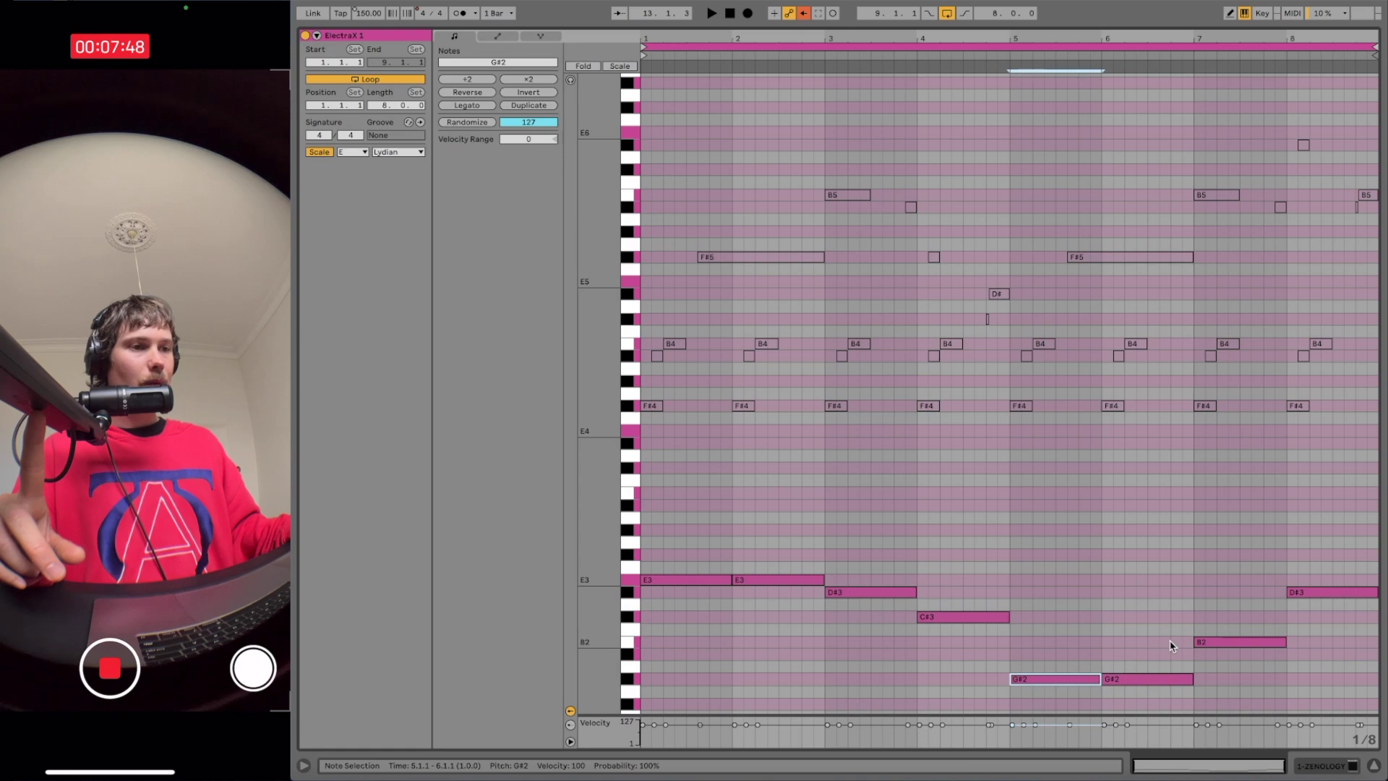
click(1172, 644)
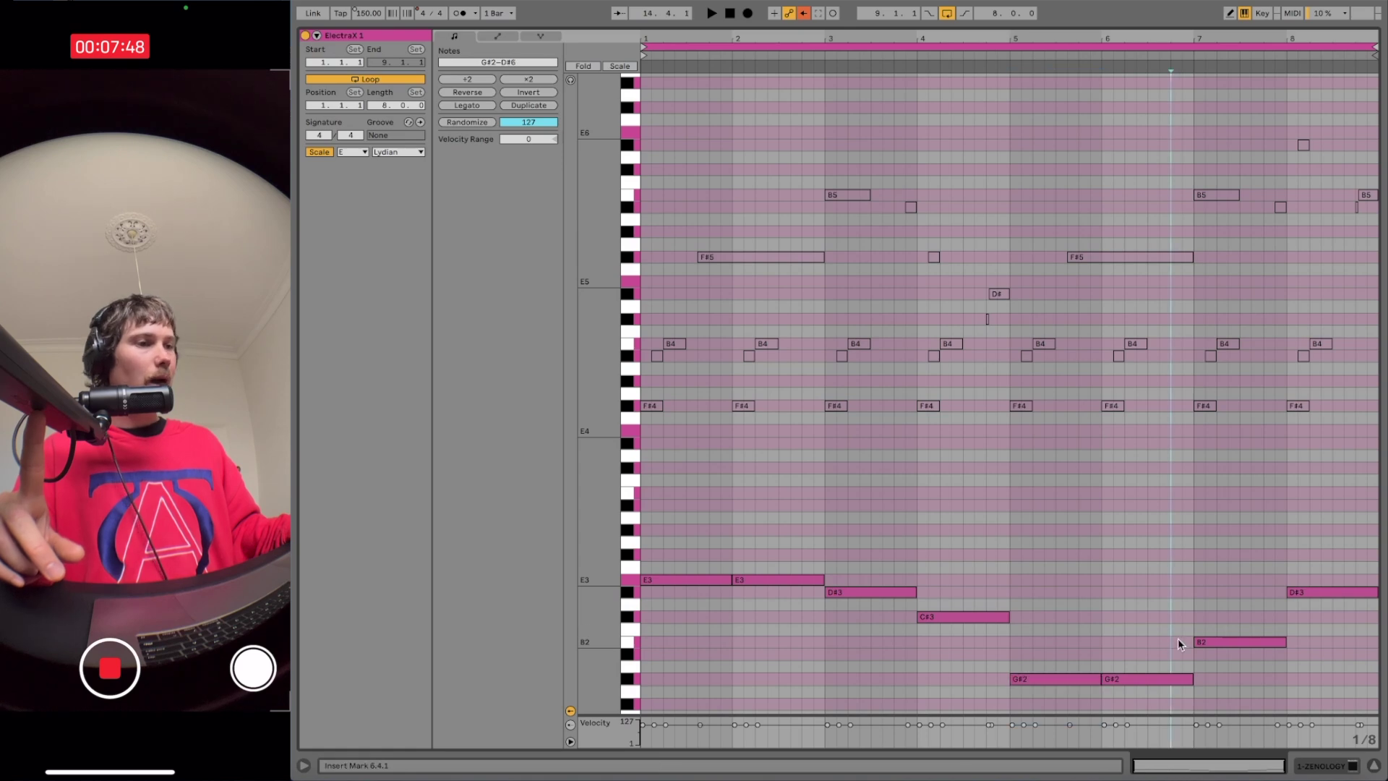
drag(1216, 616, 1225, 659)
drag(1276, 587, 1318, 603)
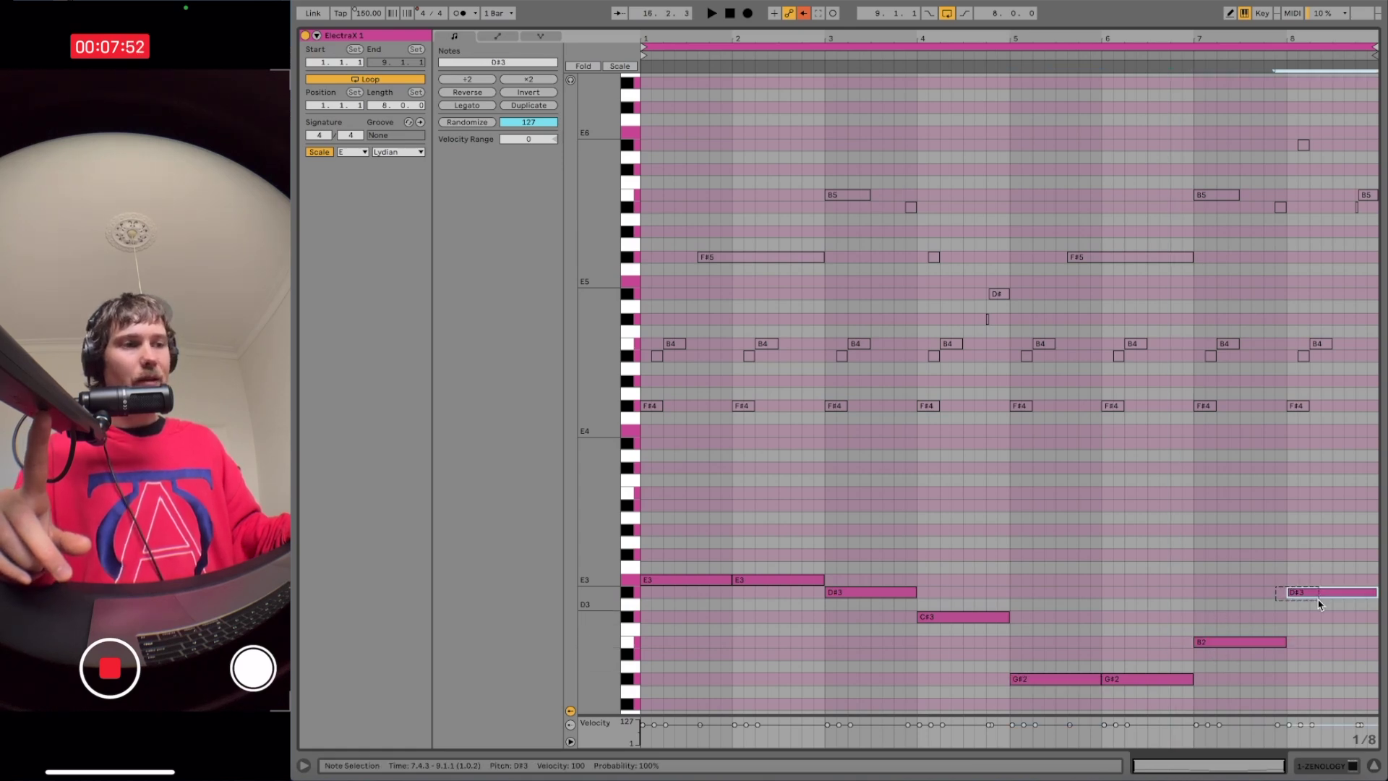
click(1198, 610)
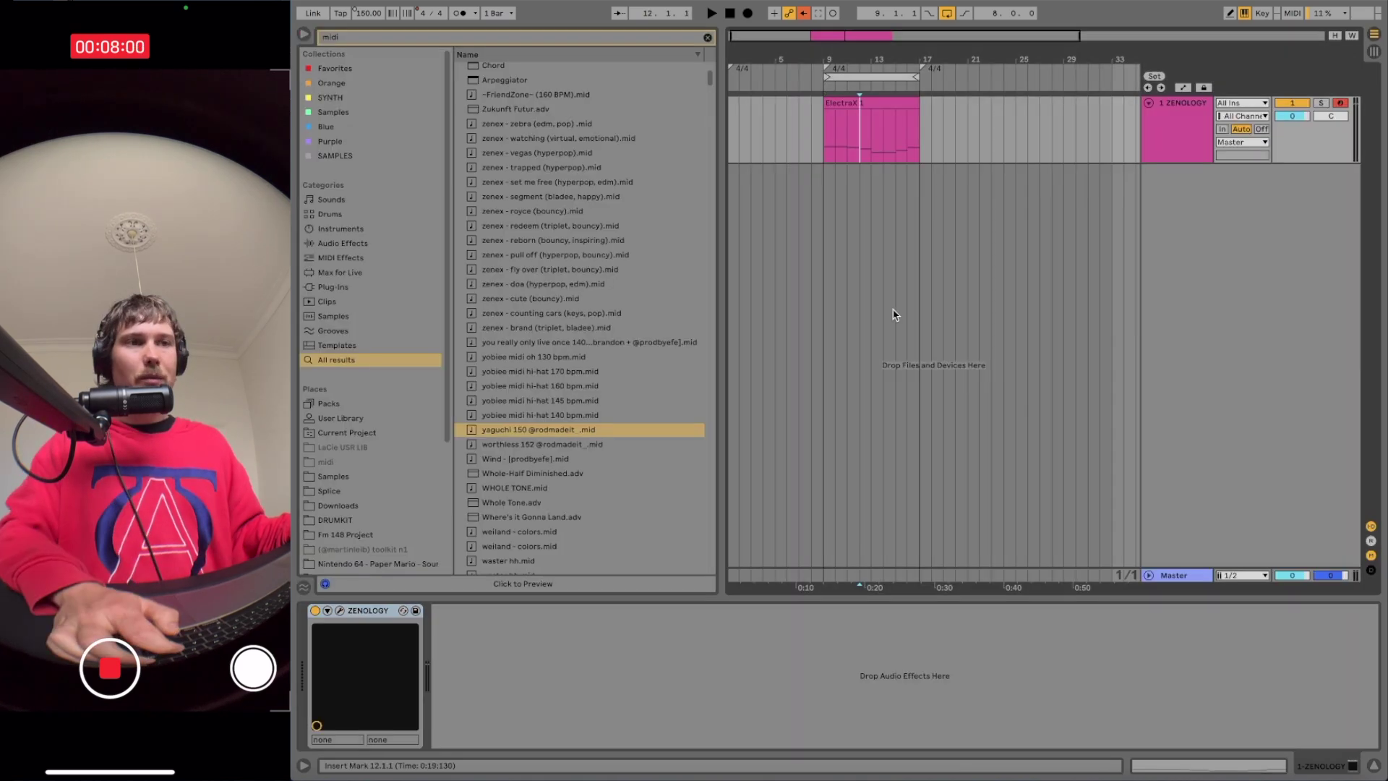
Step: Add an eight-bar MIDI clip at bar 21 of the ZENOLOGY track for a variation of the bass line
click(920, 137)
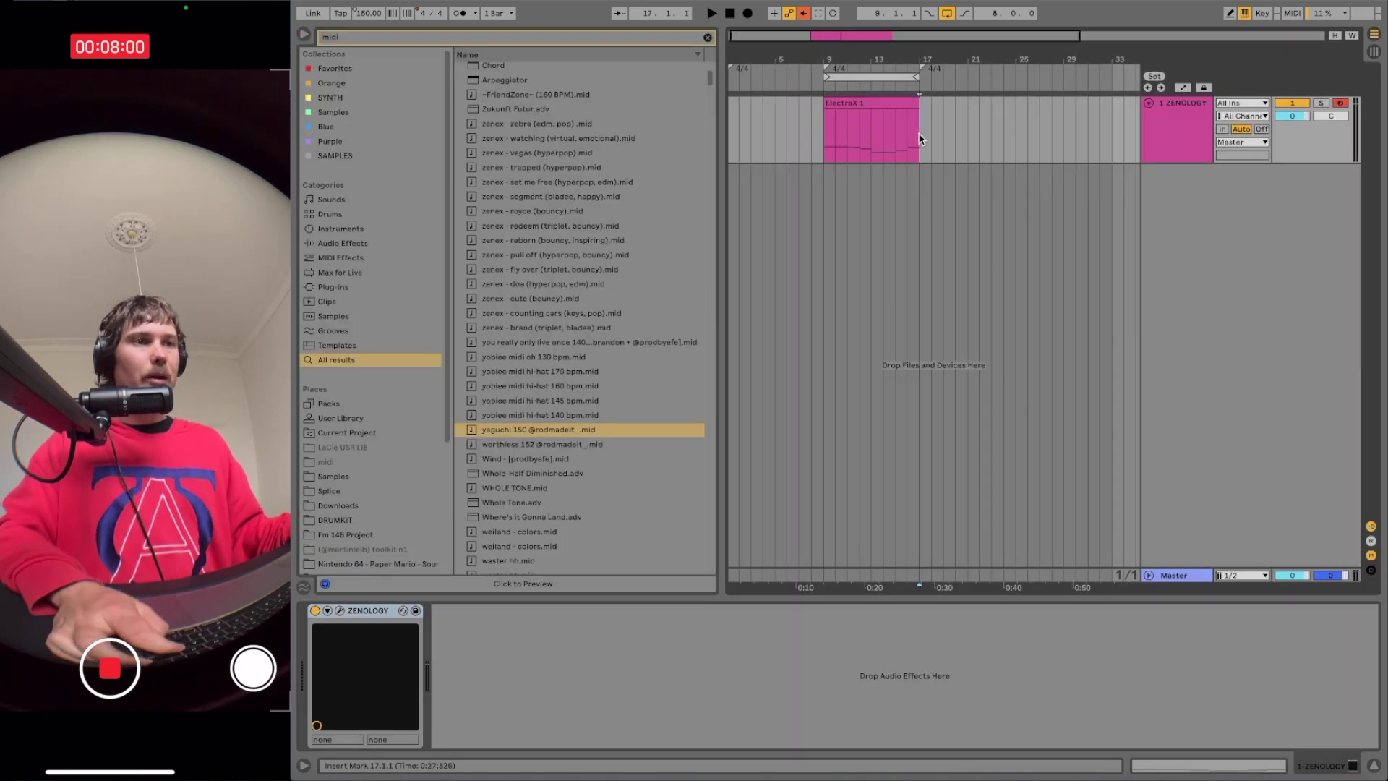
right_click(996, 133)
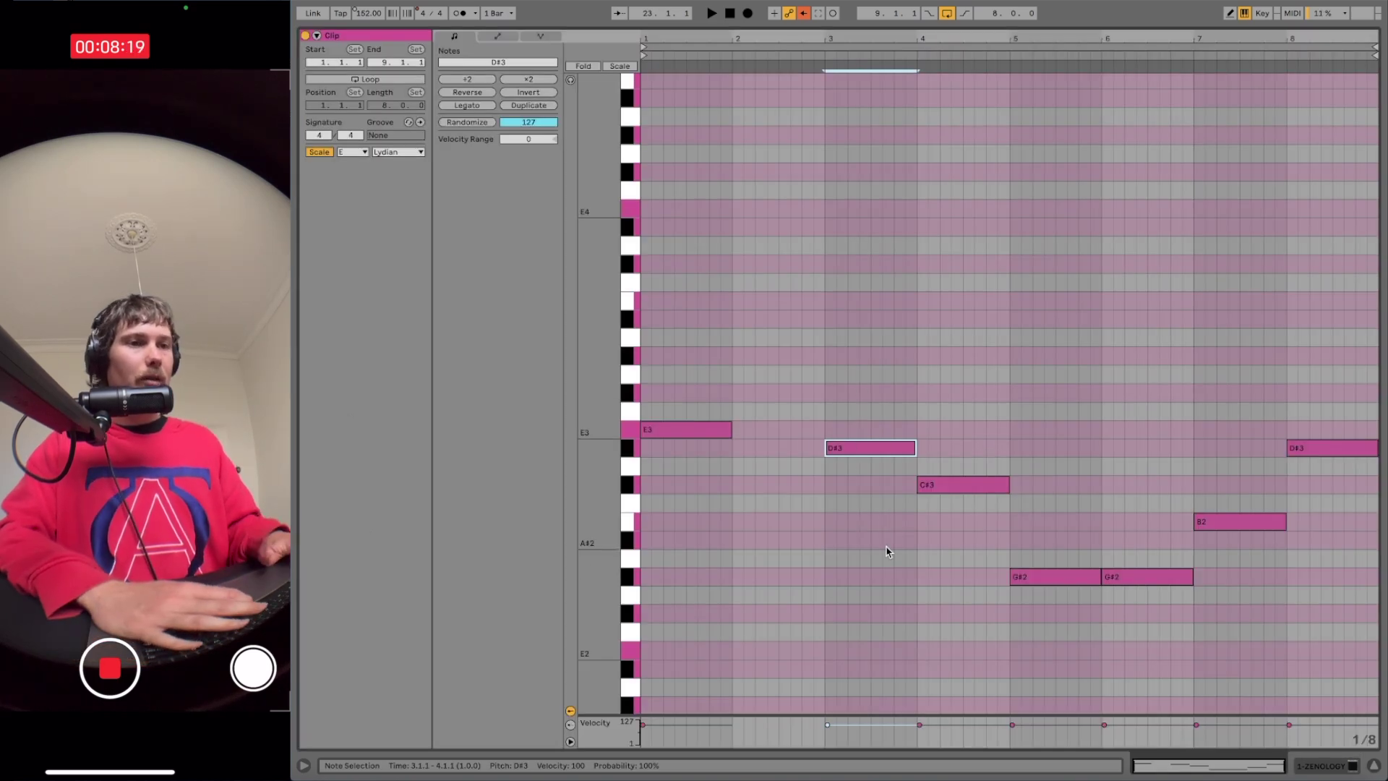
Step: Move the D#3 note in bar 3 of the new clip earlier so that it starts at 2.2.1
key(Left)
key(Left)
key(Left)
key(Left)
click(895, 546)
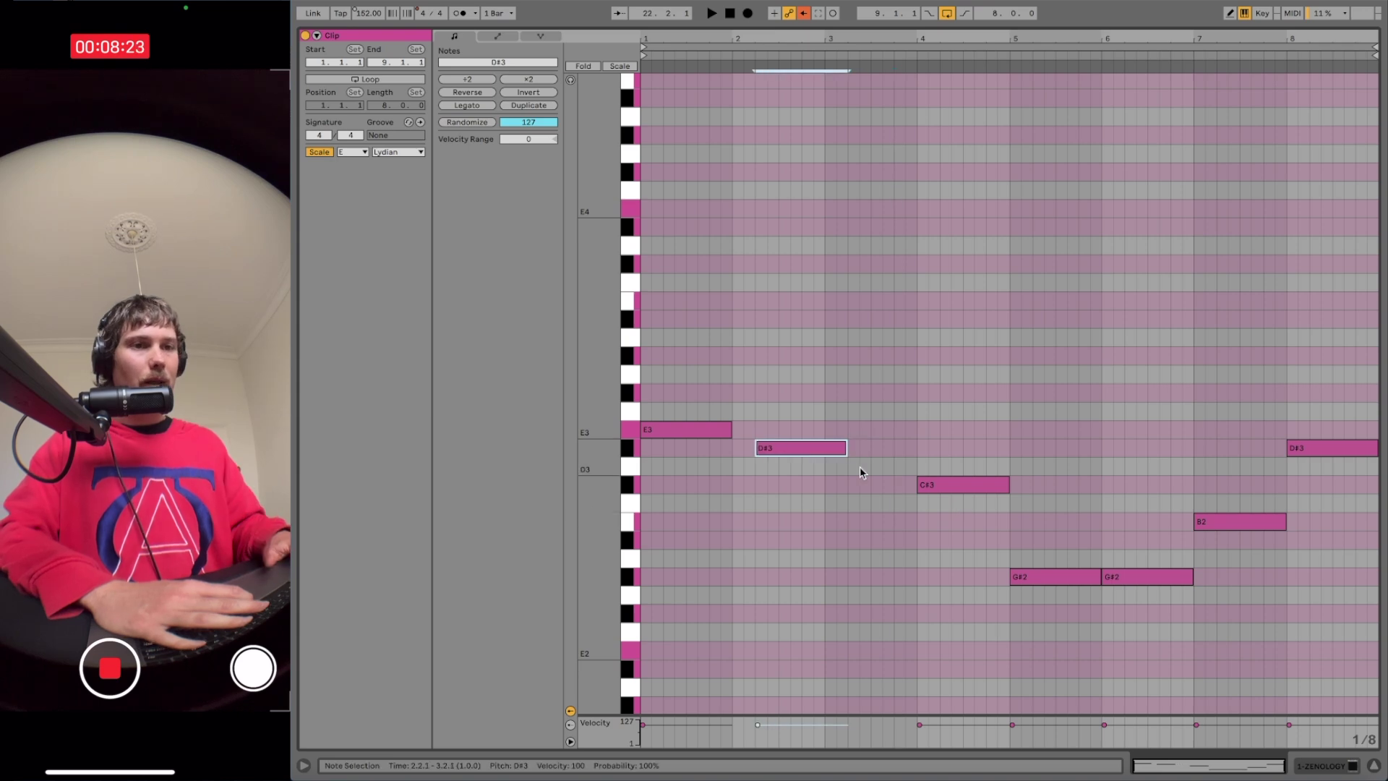
key(Left)
key(Left)
key(Right)
key(Right)
key(Right)
key(Left)
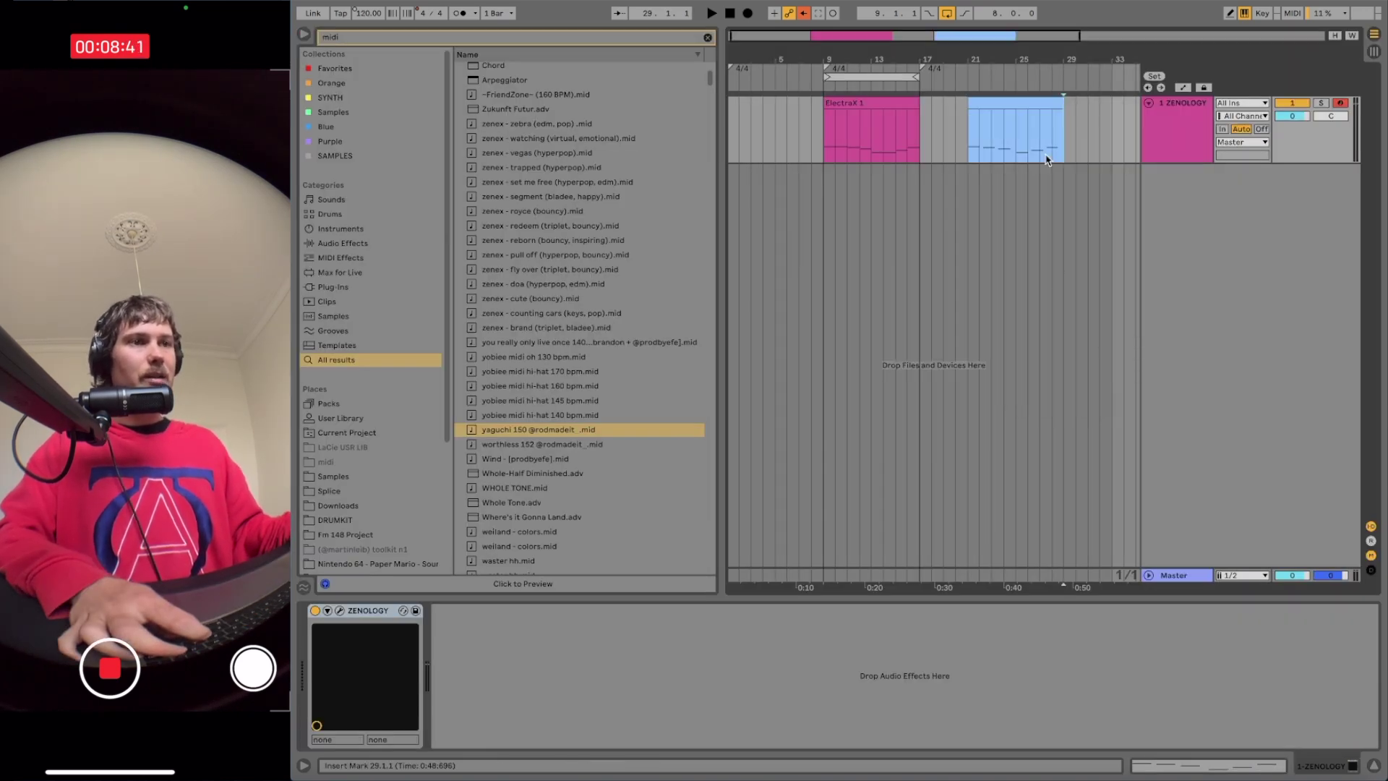
Step: Move the new bass clip to bar 17, directly after the ElectraX 1 clip
click(1035, 117)
drag(1035, 117, 965, 109)
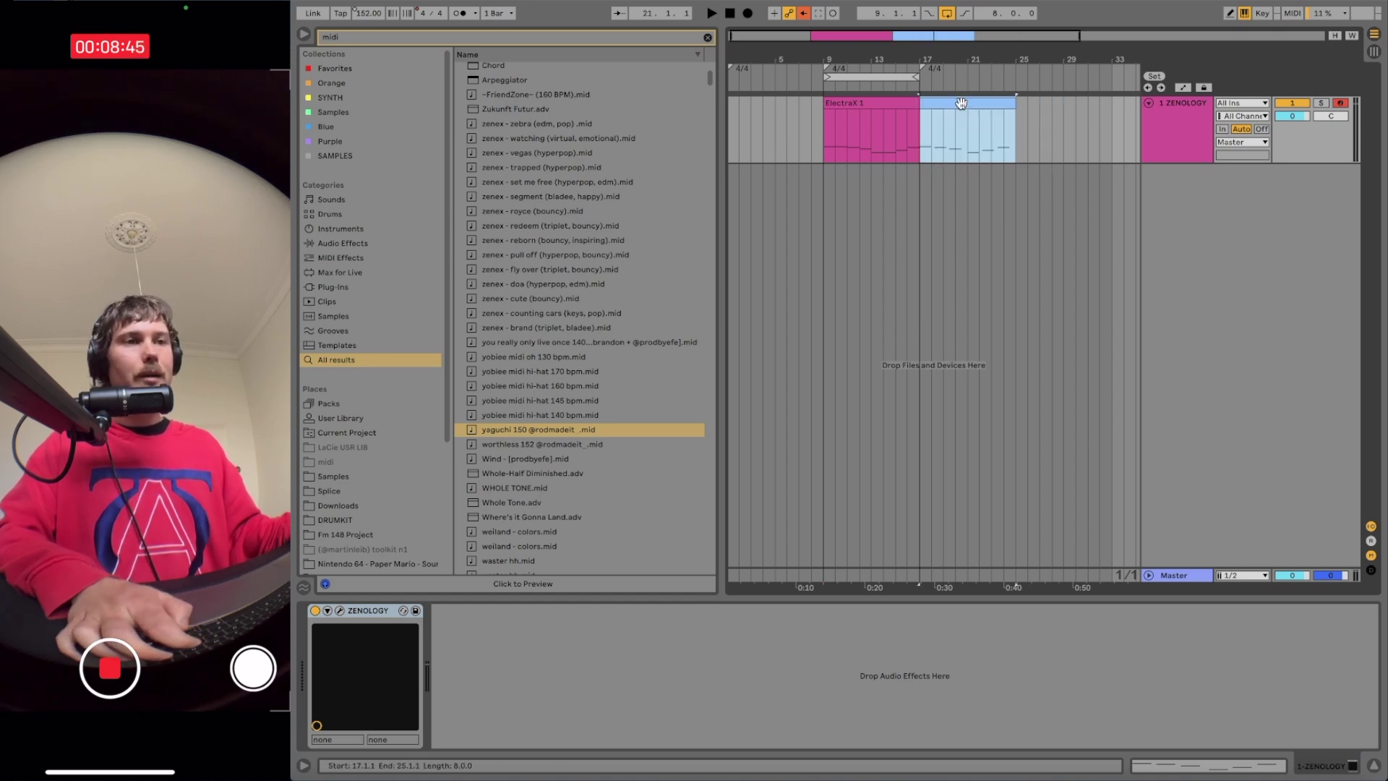
Step: Reactivate and lower the notes from F#4 upward by one octave in the clip at bar 9, and select its A#3 notes
click(896, 110)
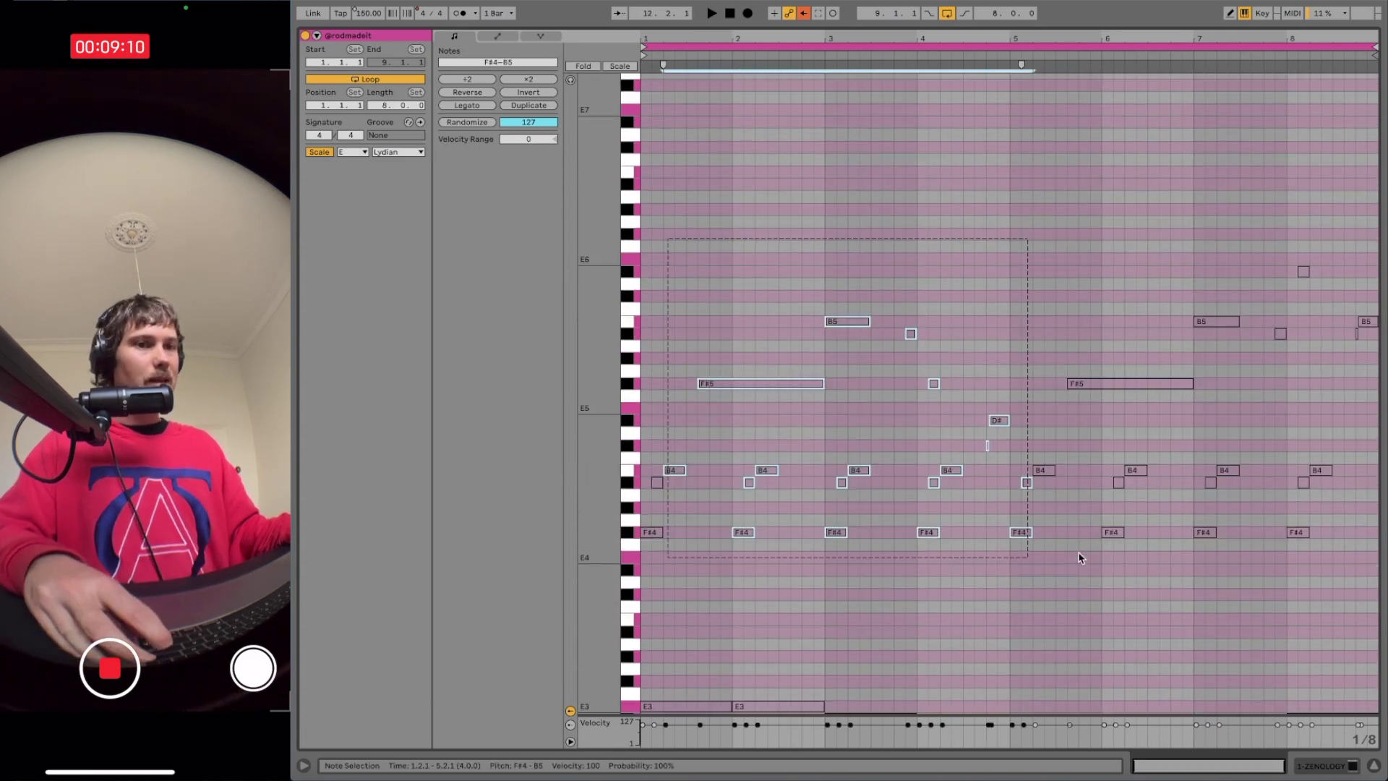
drag(629, 272, 629, 532)
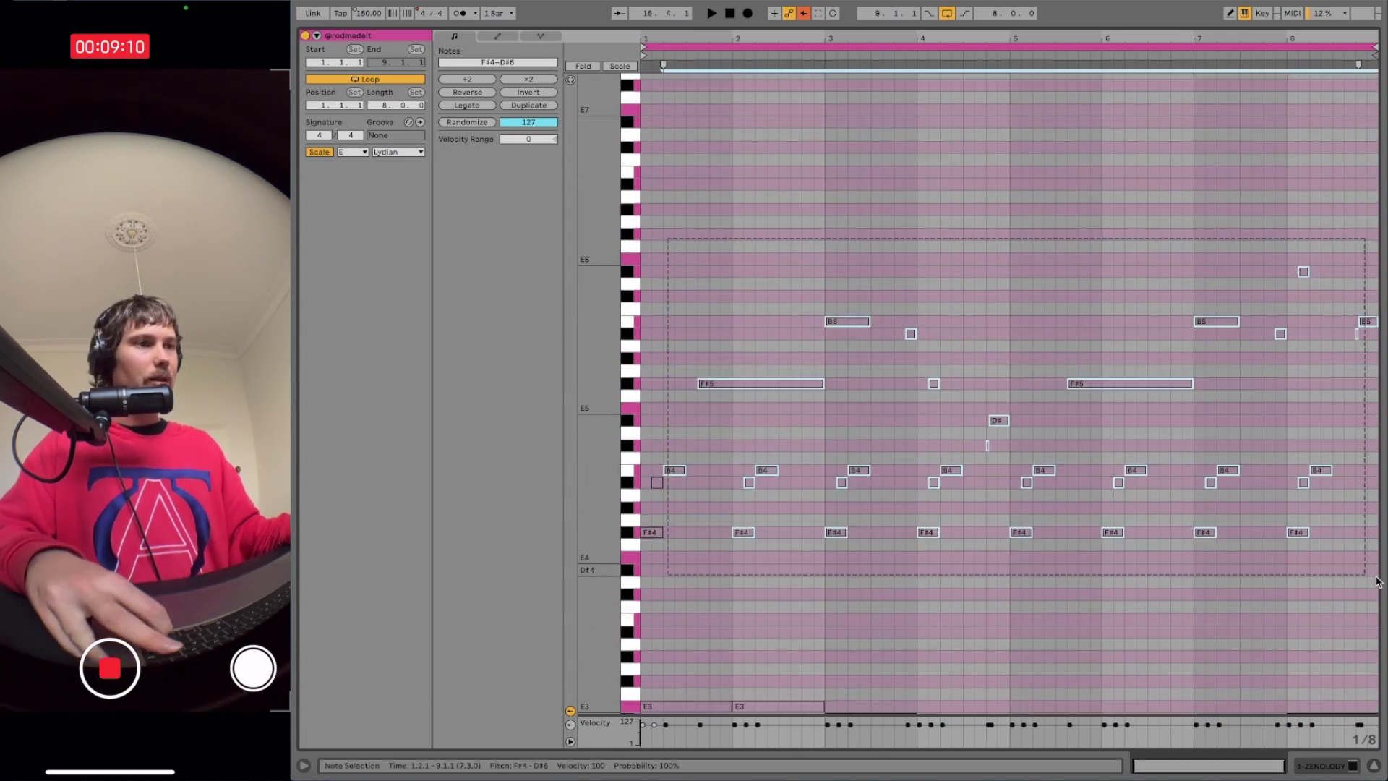
drag(672, 441, 1323, 470)
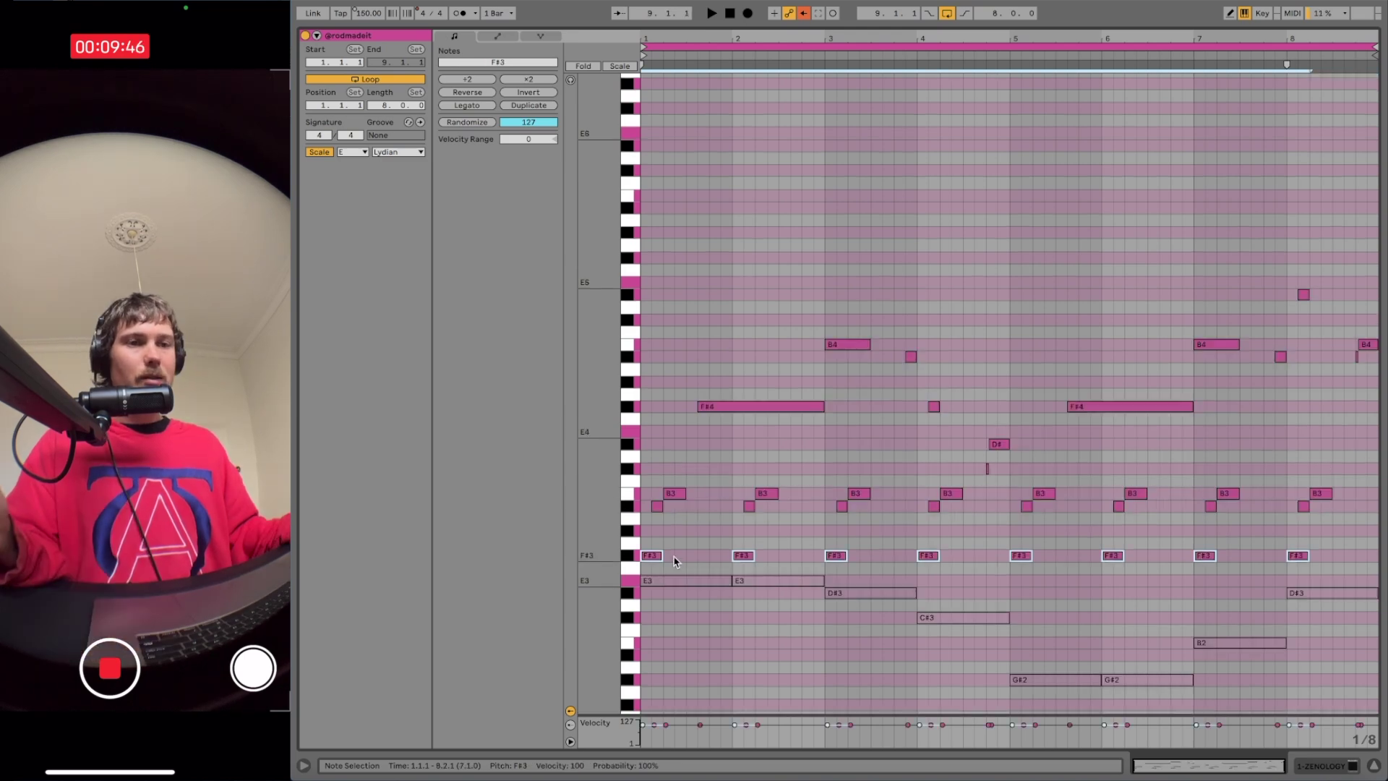
click(623, 508)
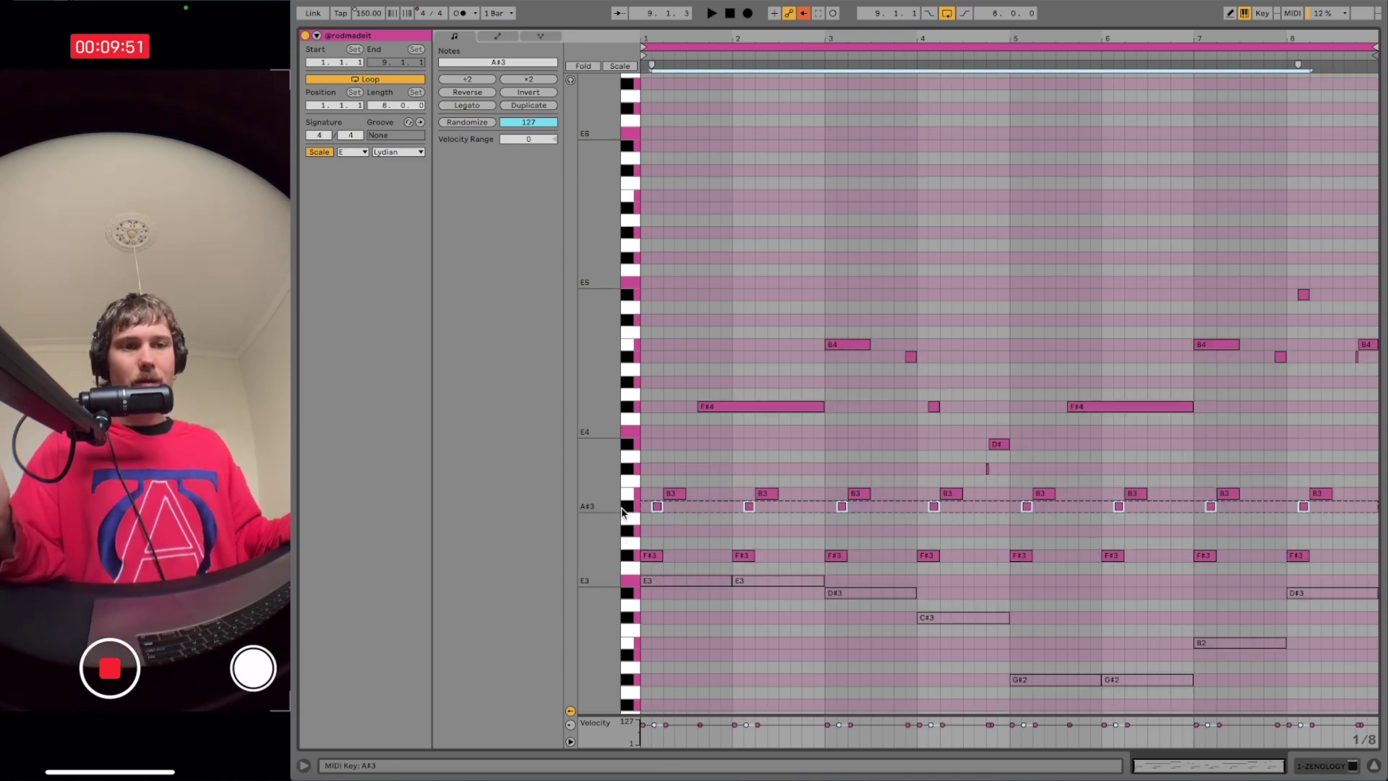
Step: Select the B3, F#4 and D#4 notes of the clip at bar 9, one pitch at a time
click(631, 498)
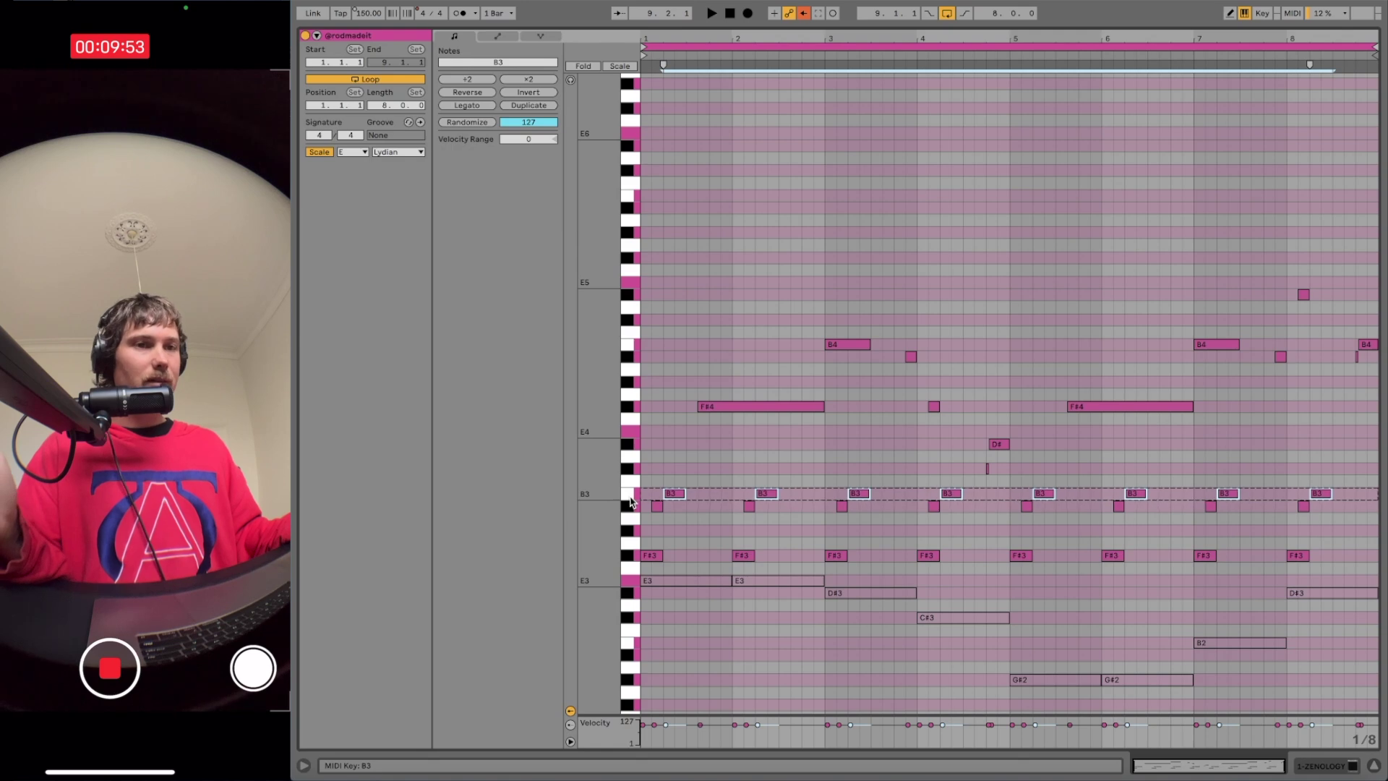
click(629, 407)
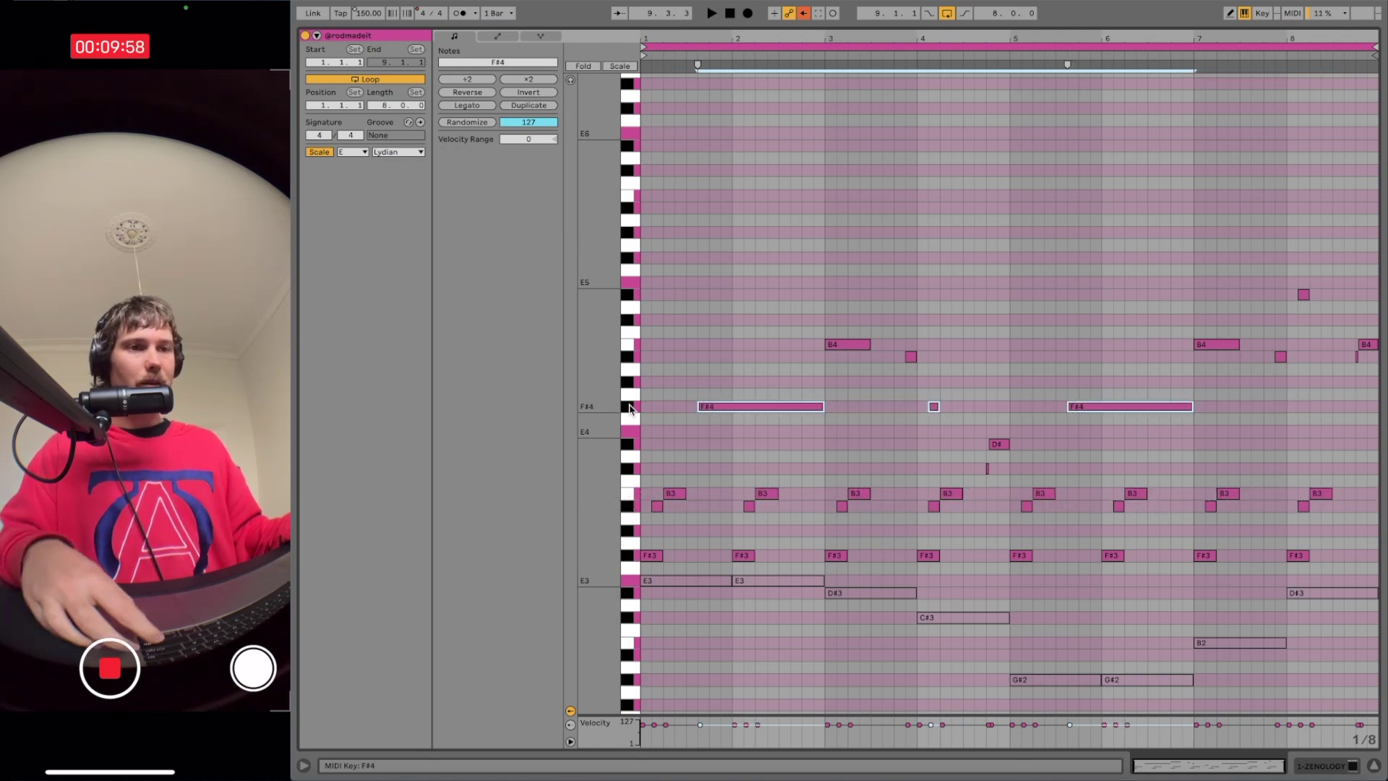
click(631, 444)
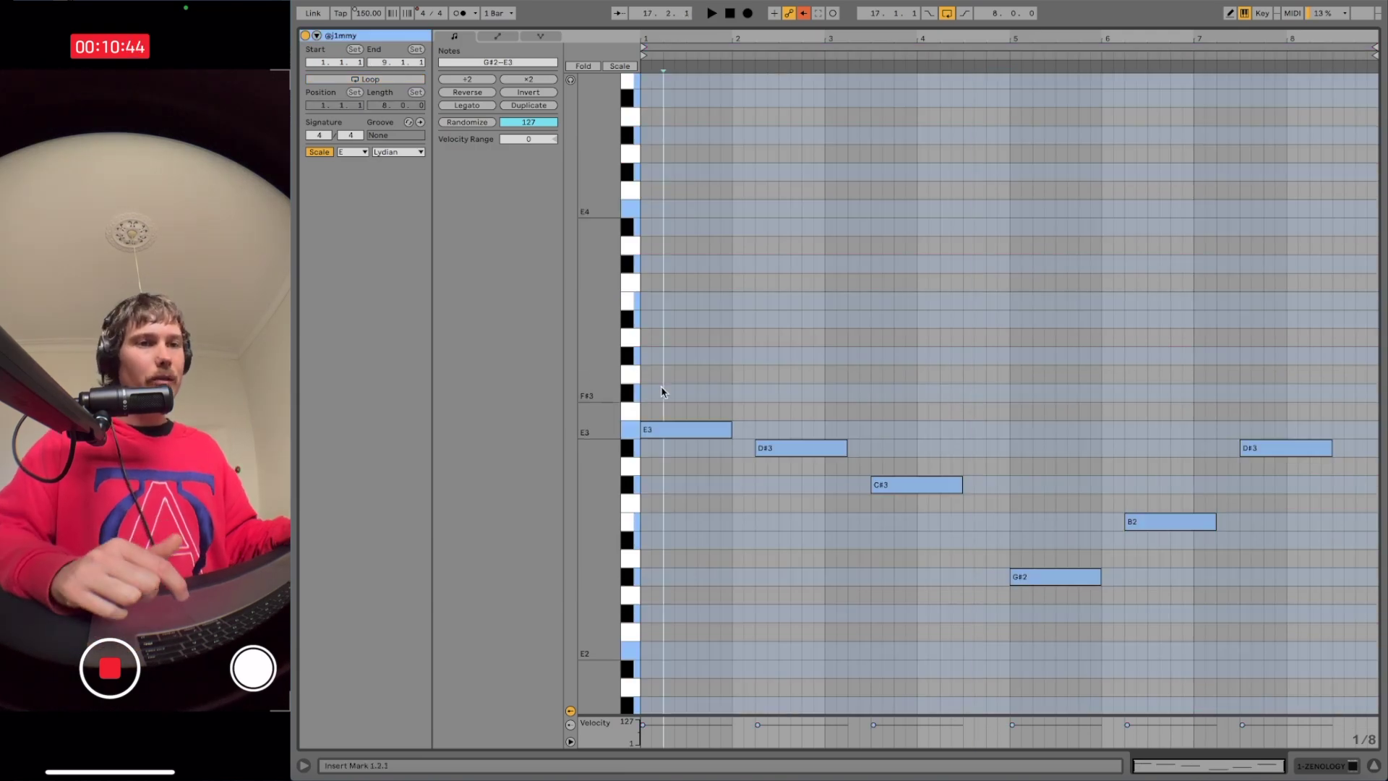
Step: Add short F#3, A#3 and B3 notes at 1.1.1, 1.2.3 and 1.4.1 above the bass line of the clip at bar 17
click(645, 393)
double_click(680, 319)
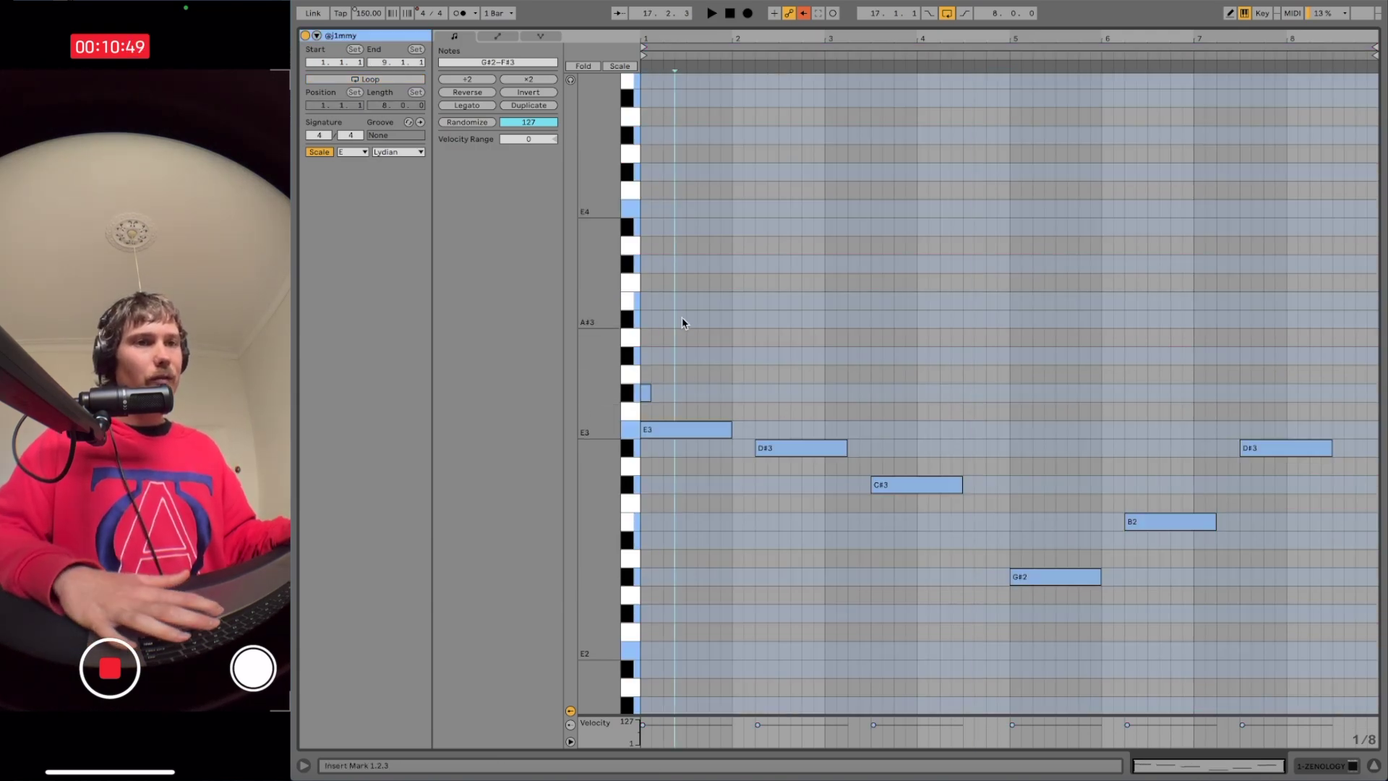
double_click(714, 300)
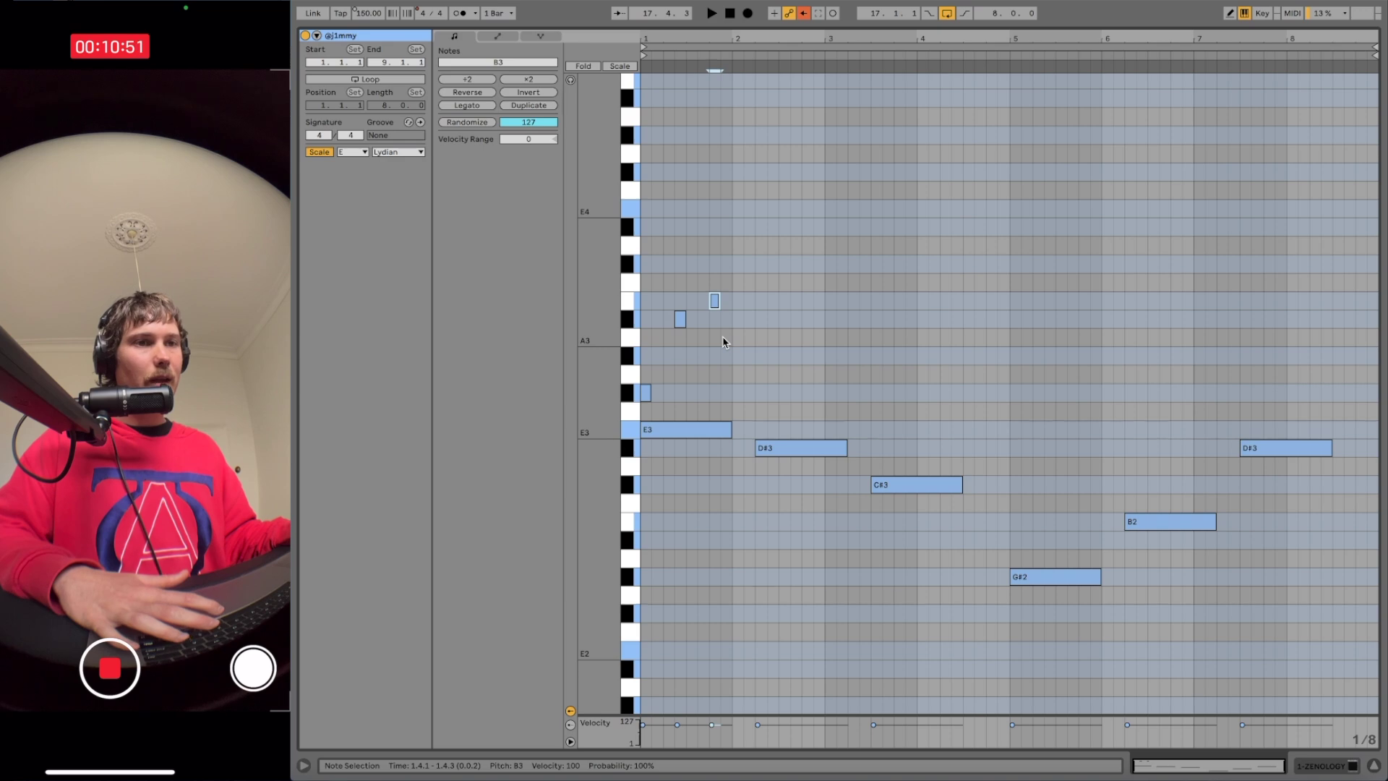
click(717, 229)
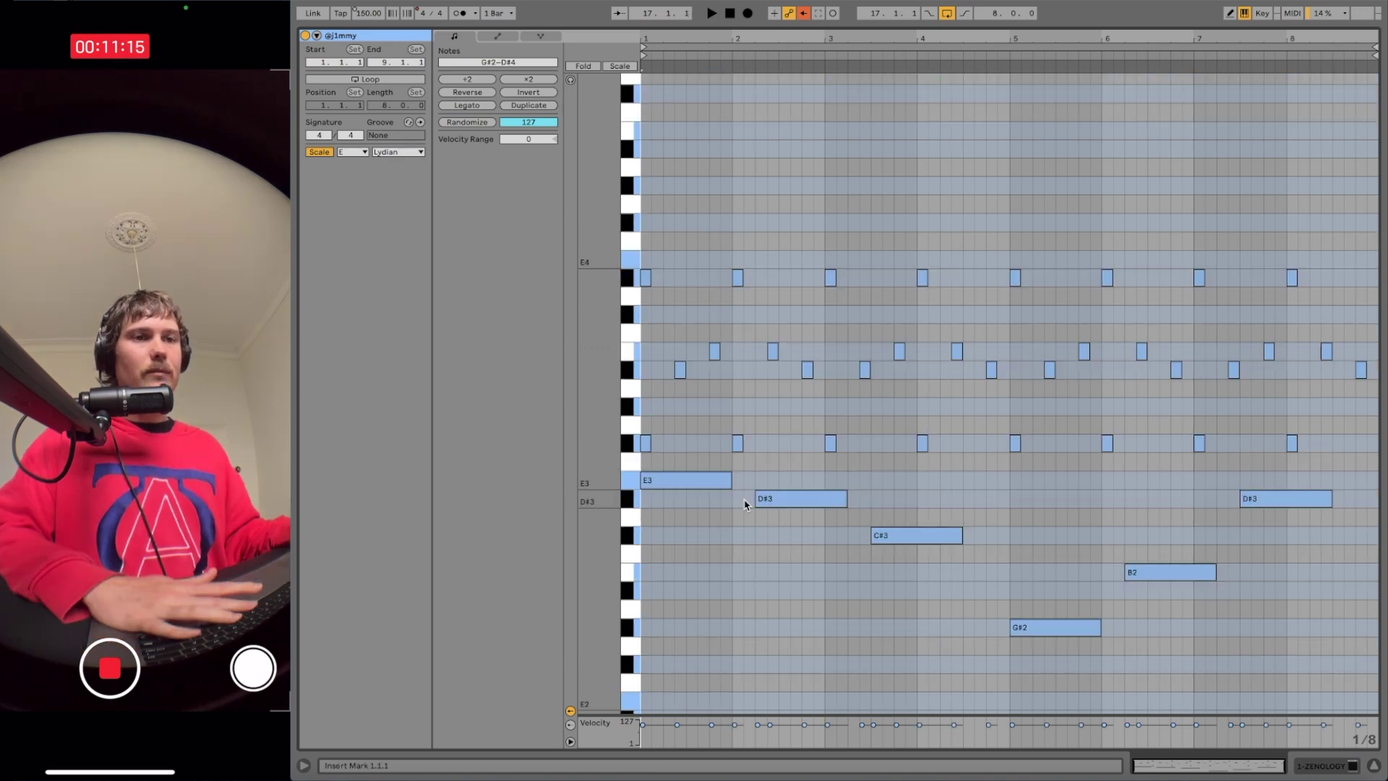
Step: Play back the pattern, and raise the last B3 and A#3 notes of bar 4 by one octave
key(space)
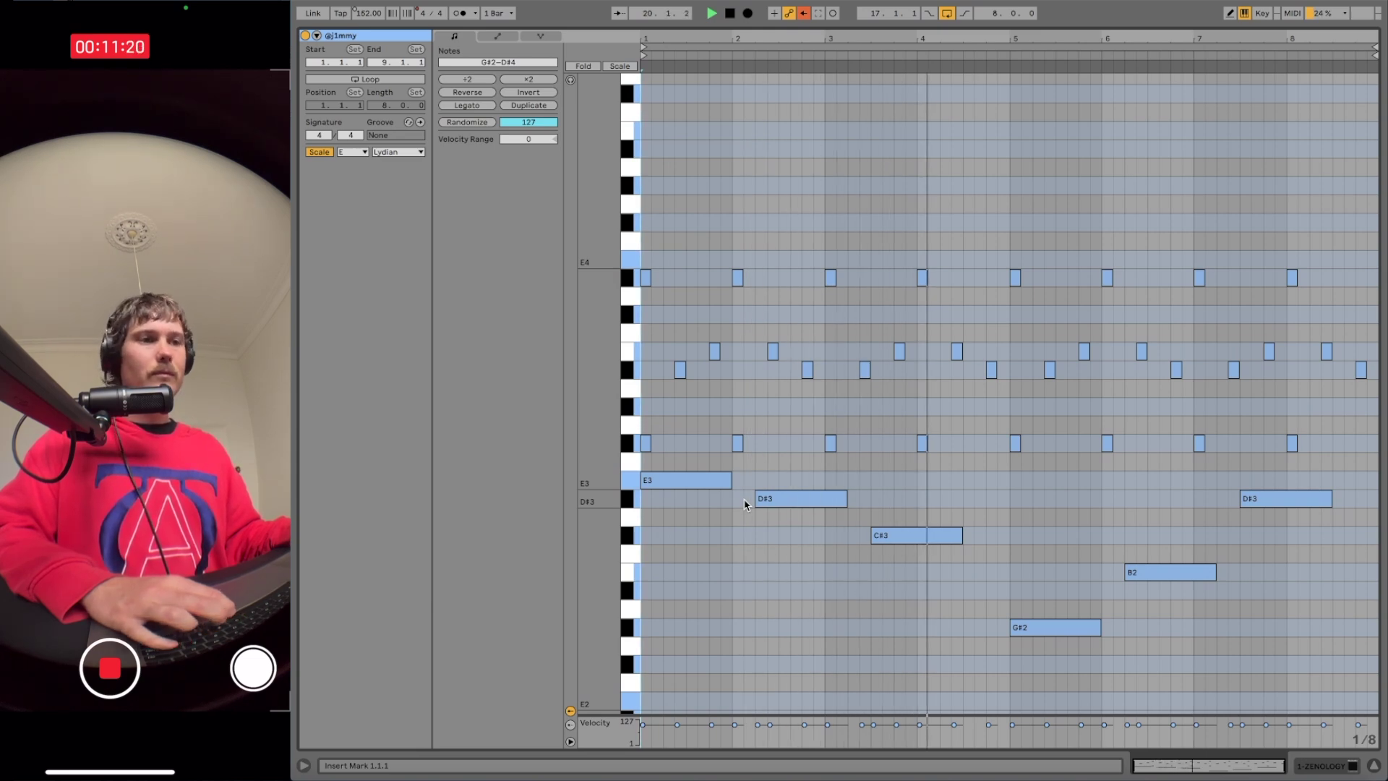
key(space)
drag(948, 343, 1001, 398)
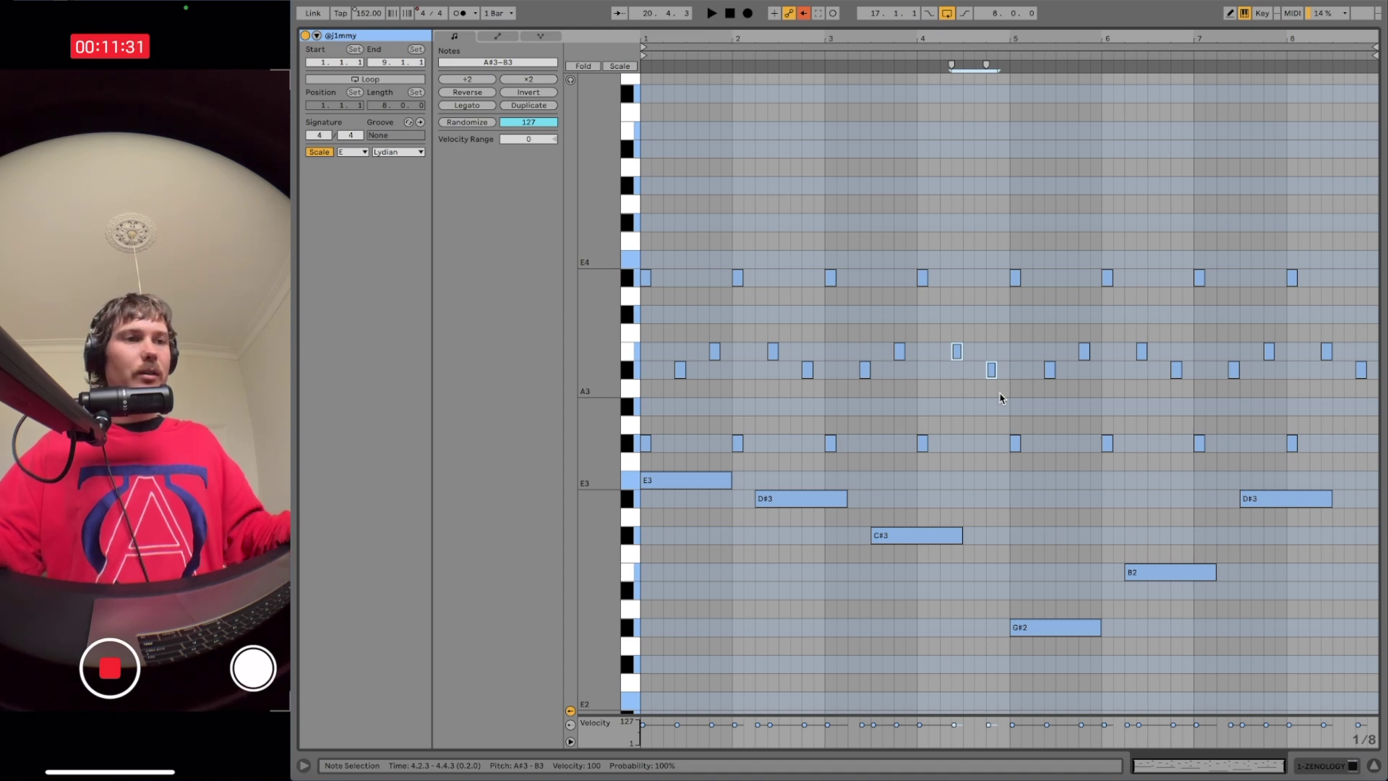
click(1001, 397)
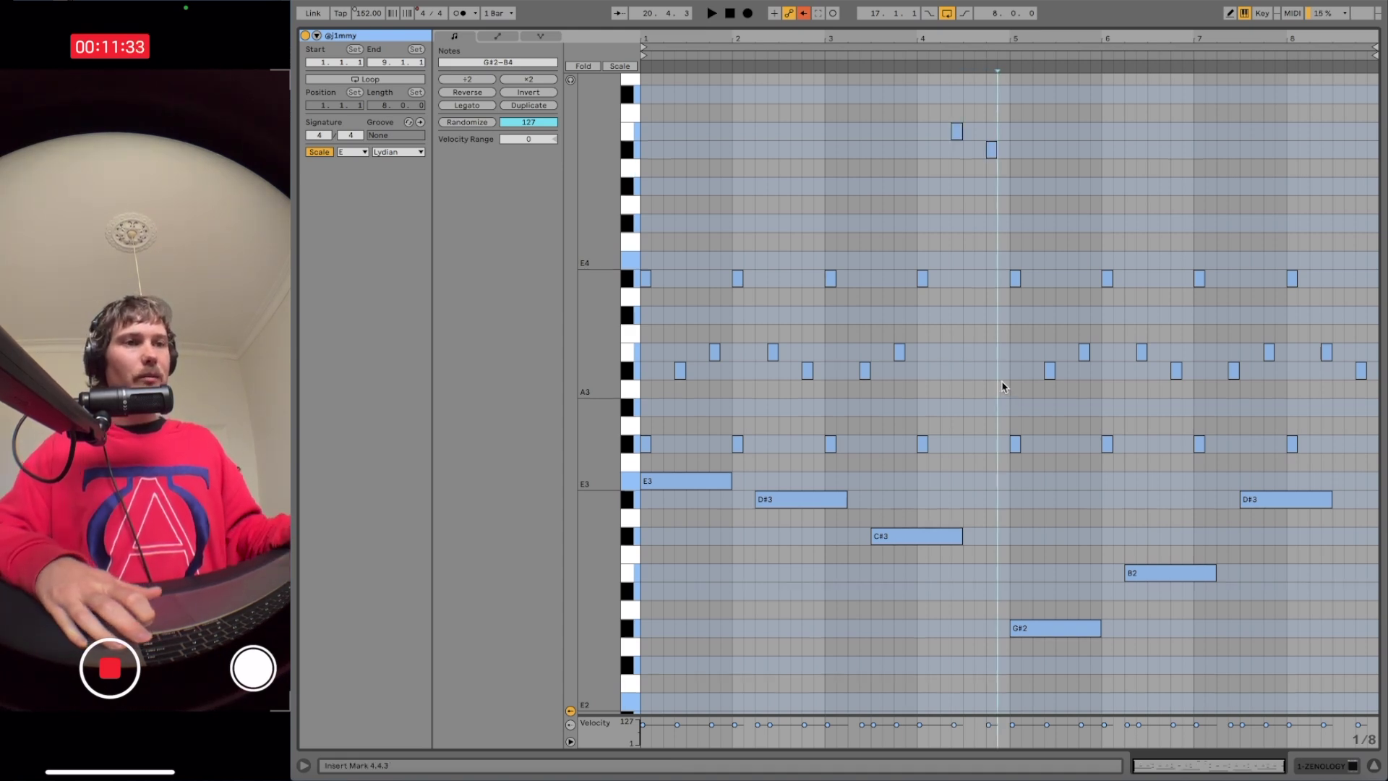
scroll(1000, 361, up, 1)
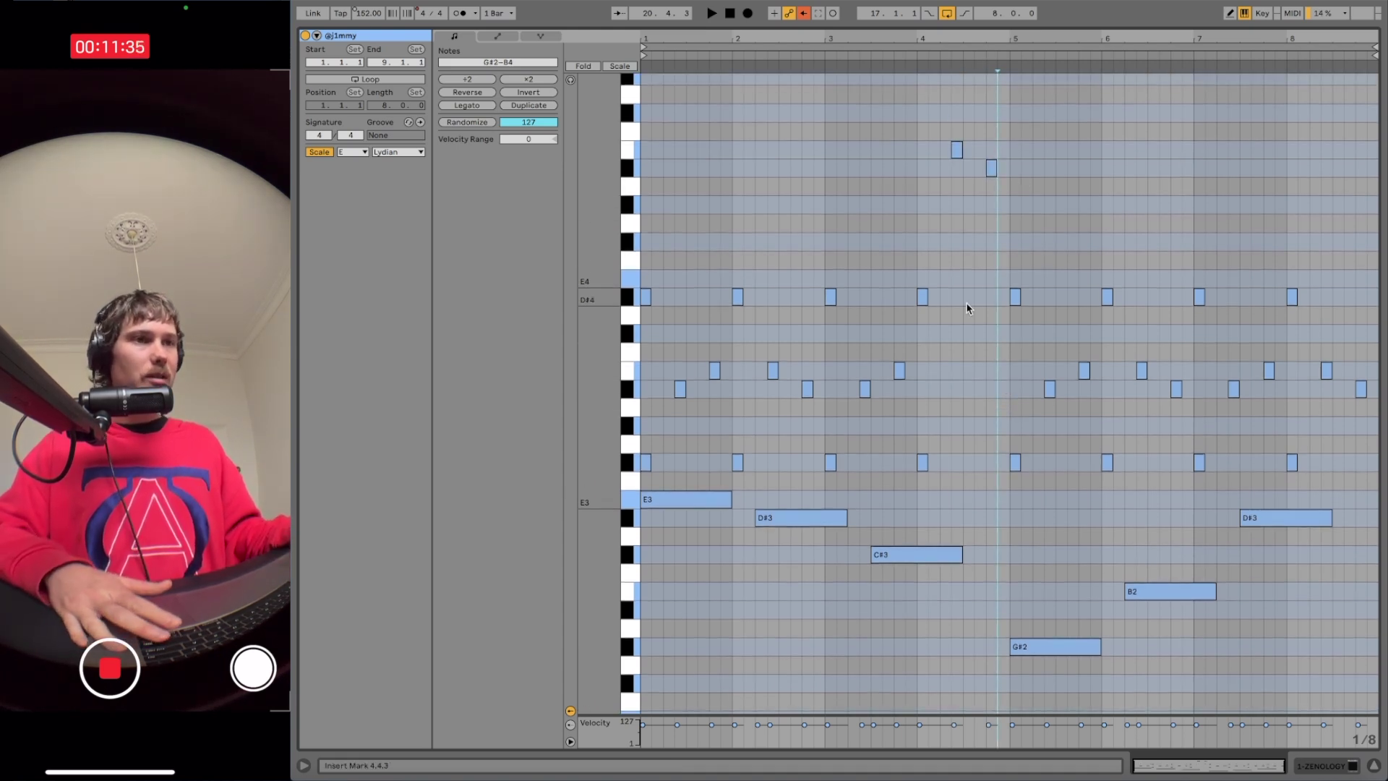
Step: Replace the melody notes in bars 5 to 8 with a copy of the pattern from bars 1 to 4
double_click(693, 297)
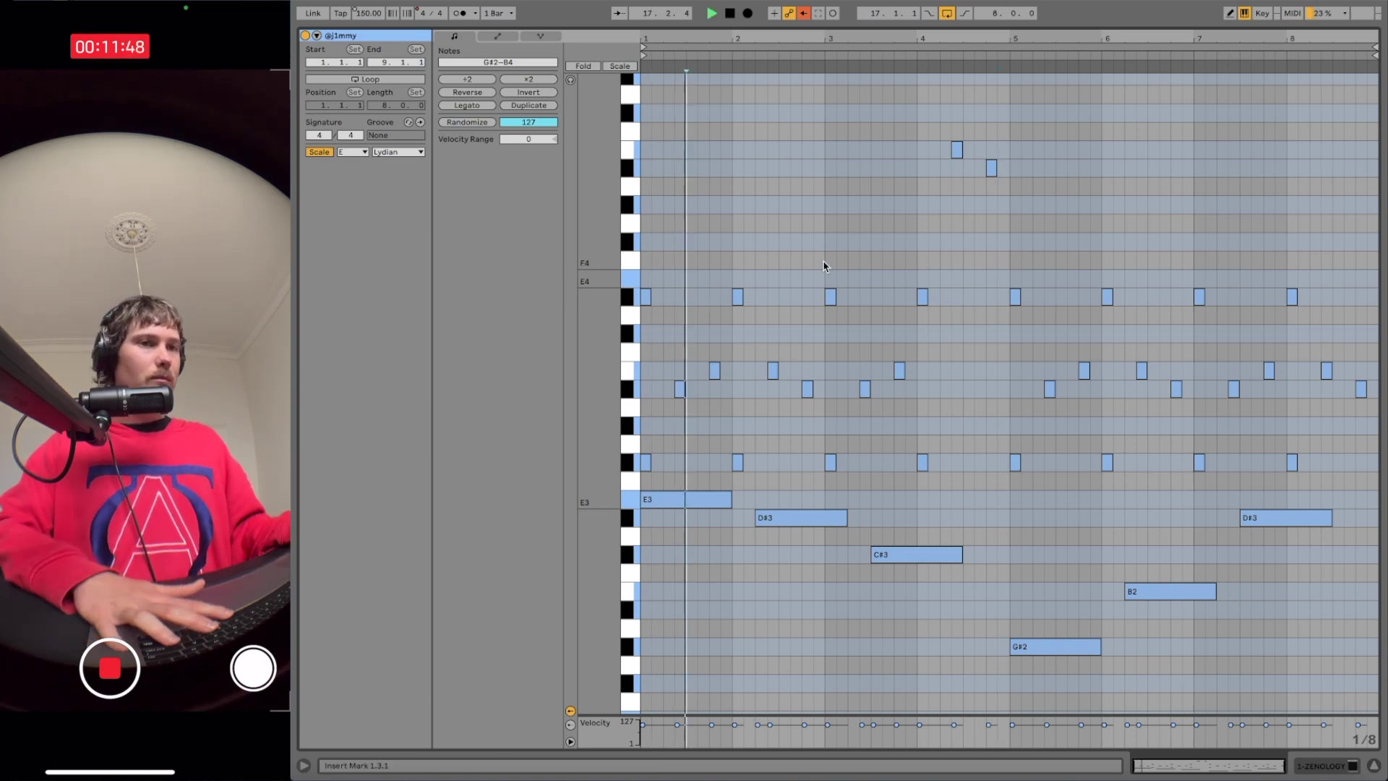
scroll(915, 264, up, 1)
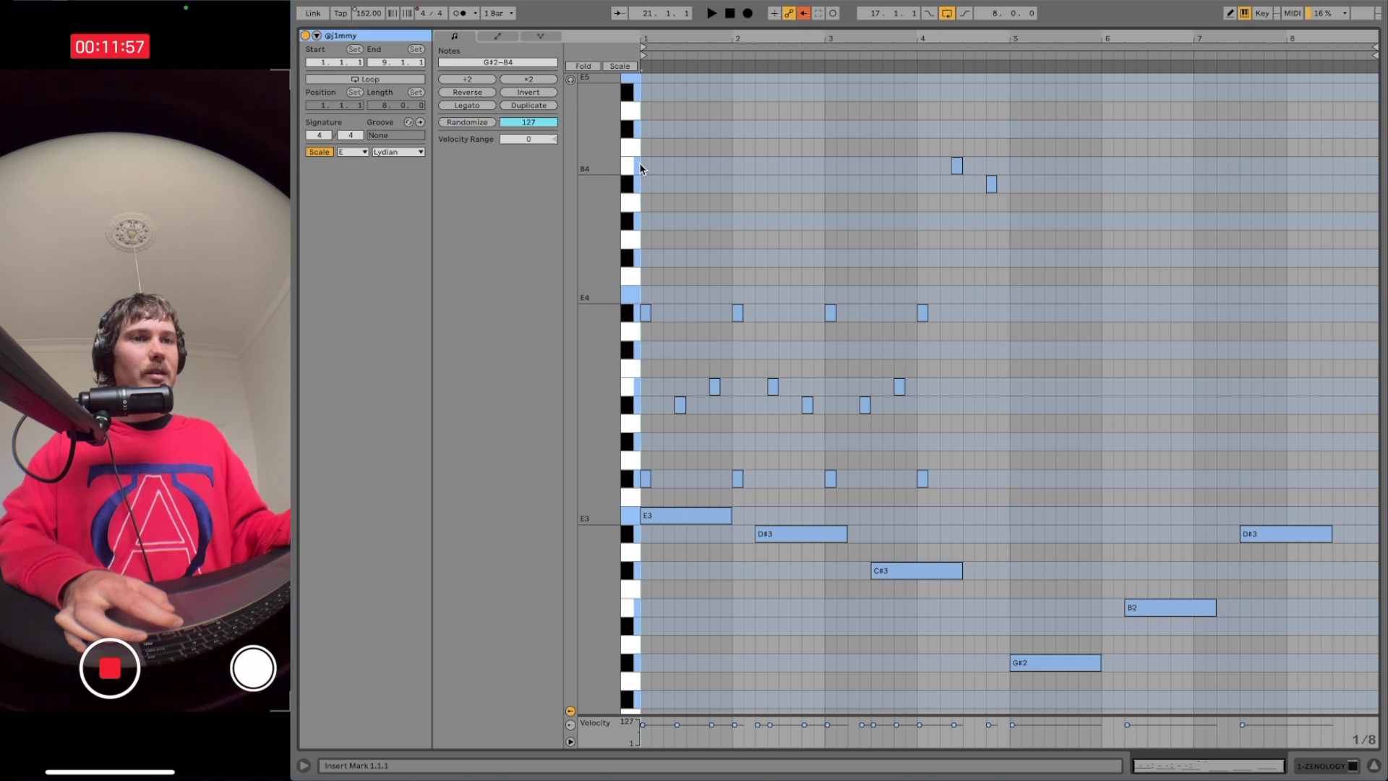
drag(639, 163, 884, 392)
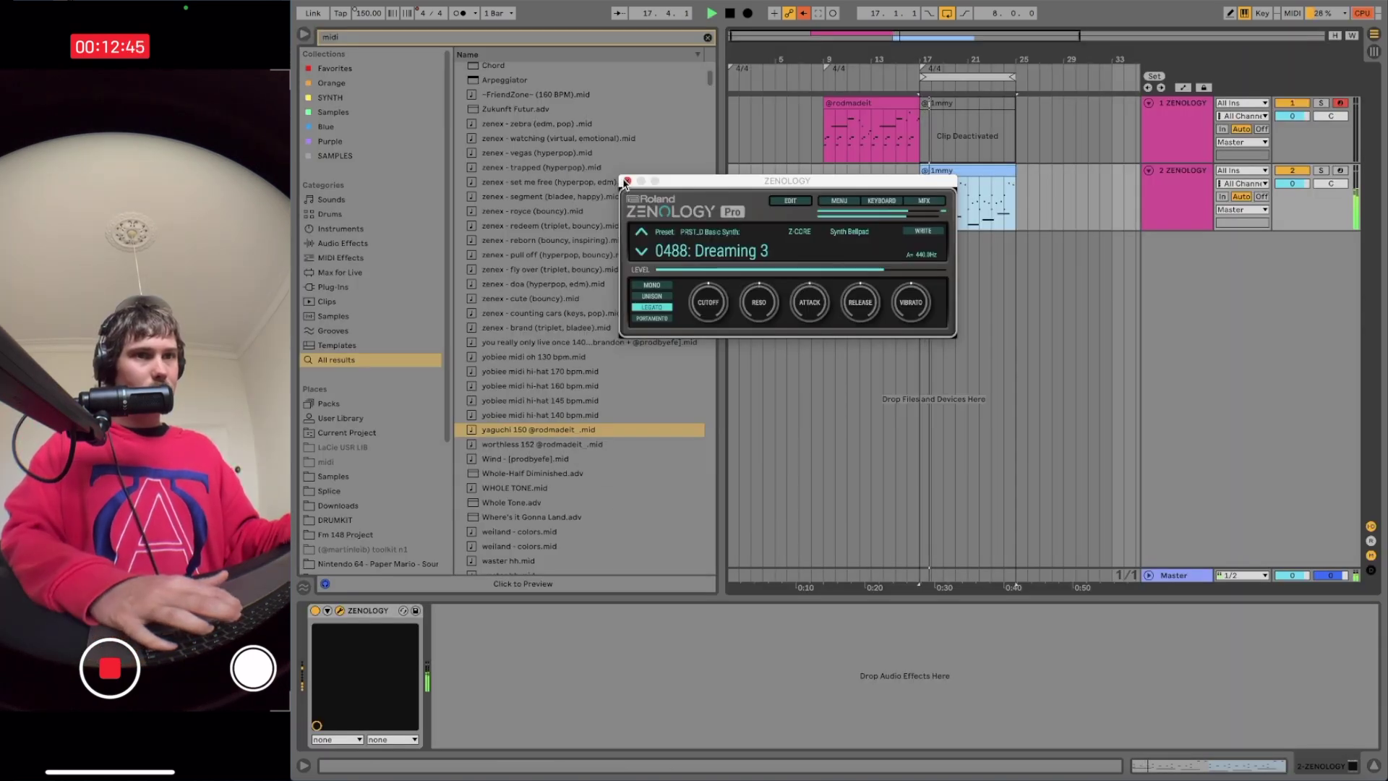
Step: Hide the ZENOLOGY window, reopen the clip at bar 17, and delete the short A#3 and B3 notes from its first two bars
key(super+alt+p)
double_click(969, 199)
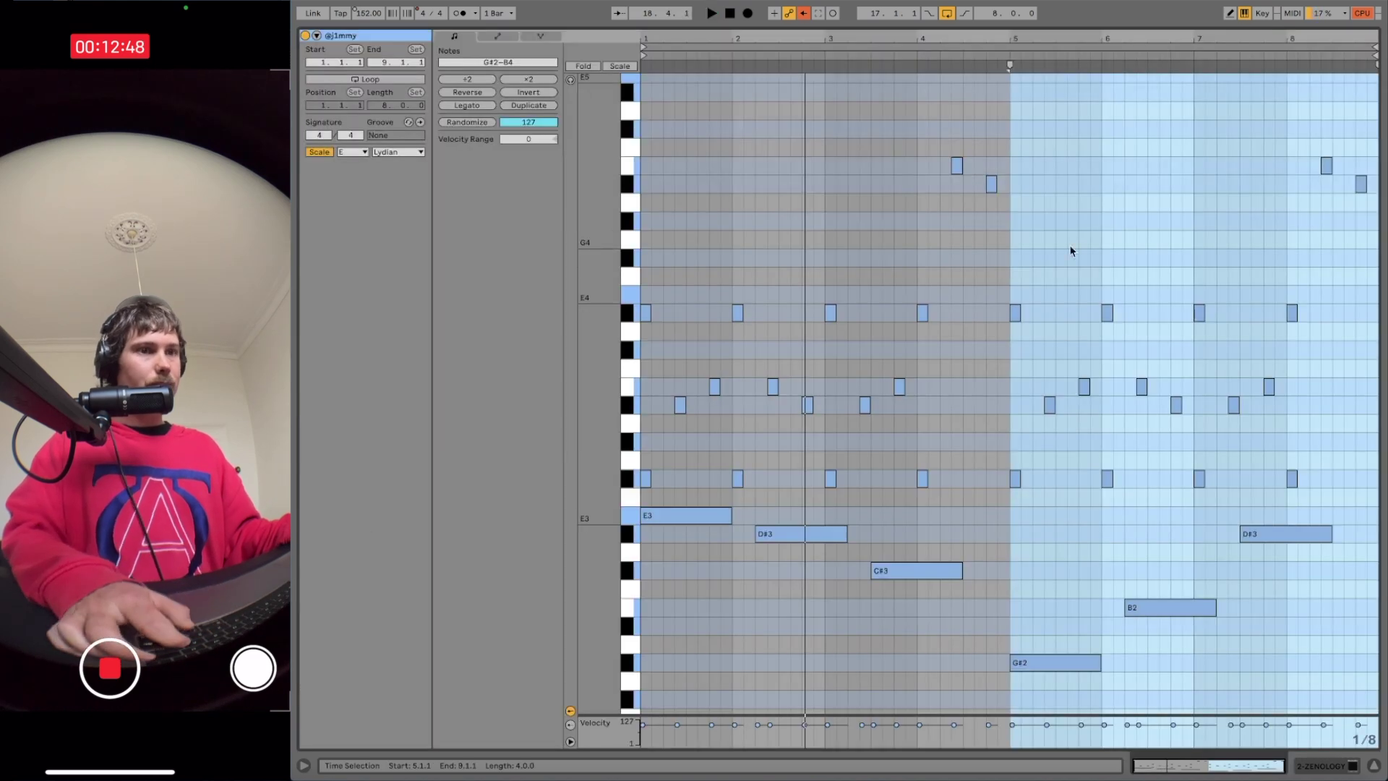
key(Delete)
click(754, 472)
mouse_move(644, 388)
mouse_down()
mouse_move(726, 488)
mouse_move(824, 479)
mouse_up()
drag(763, 379, 817, 415)
key(Delete)
Step: Lower the D#4 note at the start of bar 2 to B3 and extend it to the full bar
drag(789, 361, 780, 355)
drag(738, 314, 737, 387)
drag(743, 387, 824, 386)
Step: Delete the short notes between F#3 and D#4 in bars 3 and 4, and select those in bars 5 to 8
drag(822, 296, 961, 477)
key(Delete)
drag(1005, 294, 1327, 476)
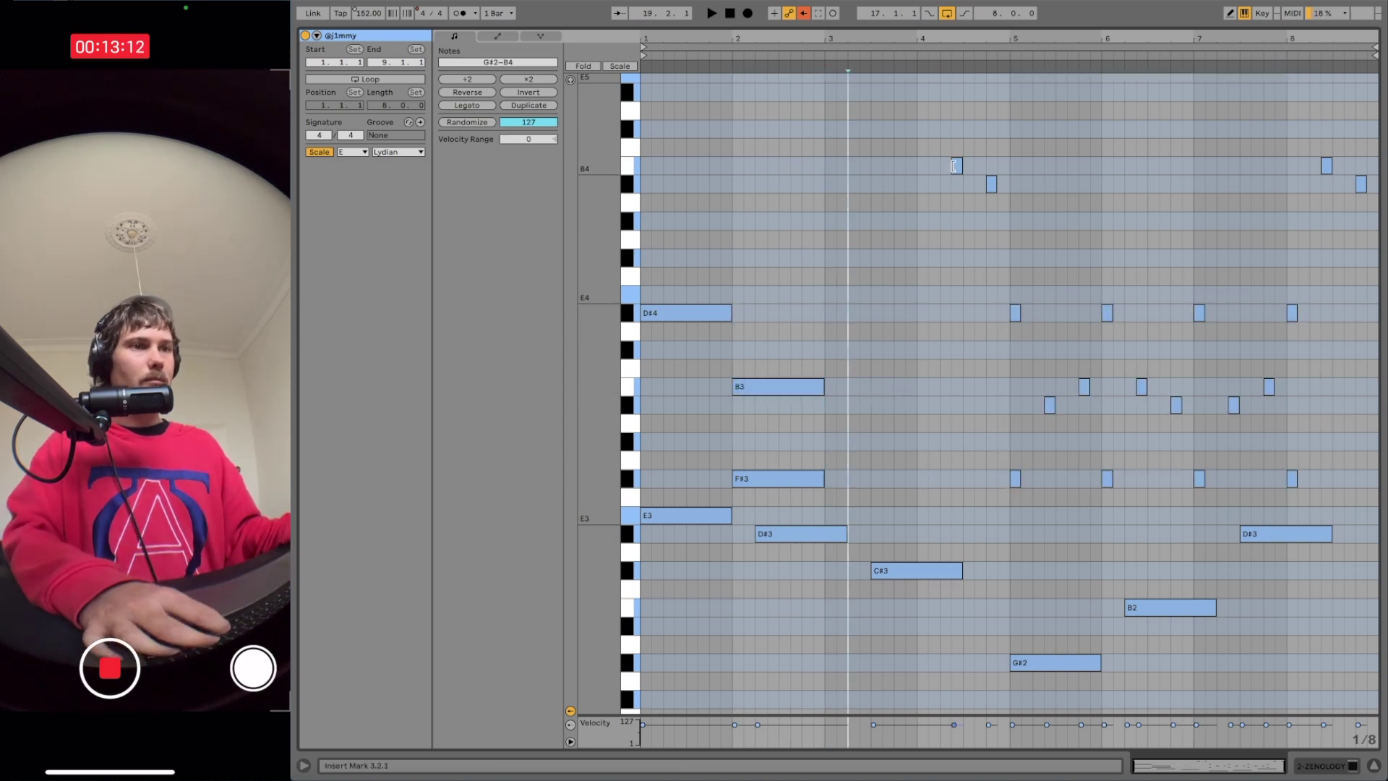
Step: Move the B4 note from bar 4 to 3.1.1 and lengthen it to one bar
click(957, 166)
key(Left)
key(Left)
key(Left)
key(Left)
key(Left)
key(Left)
key(Left)
key(Left)
key(Left)
key(Left)
key(Left)
key(shift+Right)
key(shift+Right)
key(shift+Right)
key(shift+Right)
key(shift+Right)
key(shift+Right)
key(shift+Right)
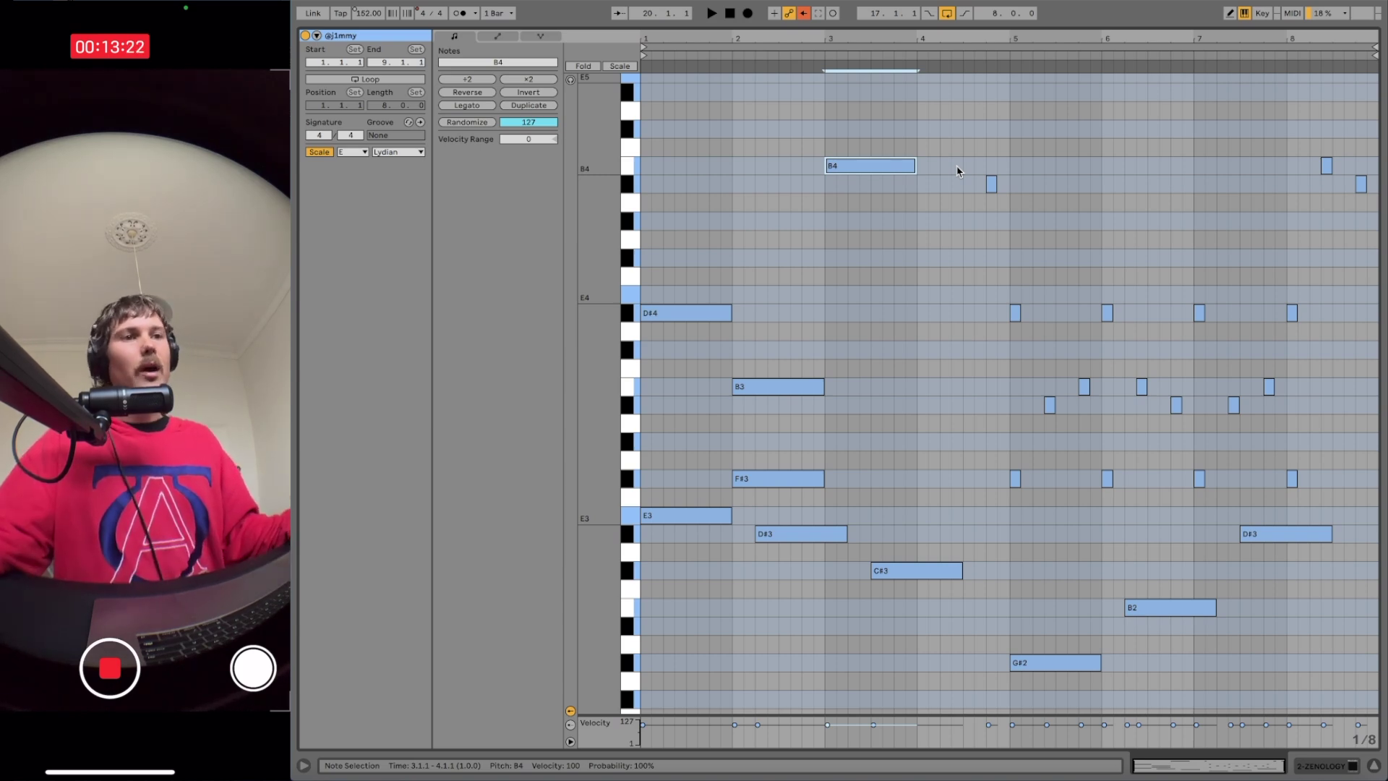
click(1010, 167)
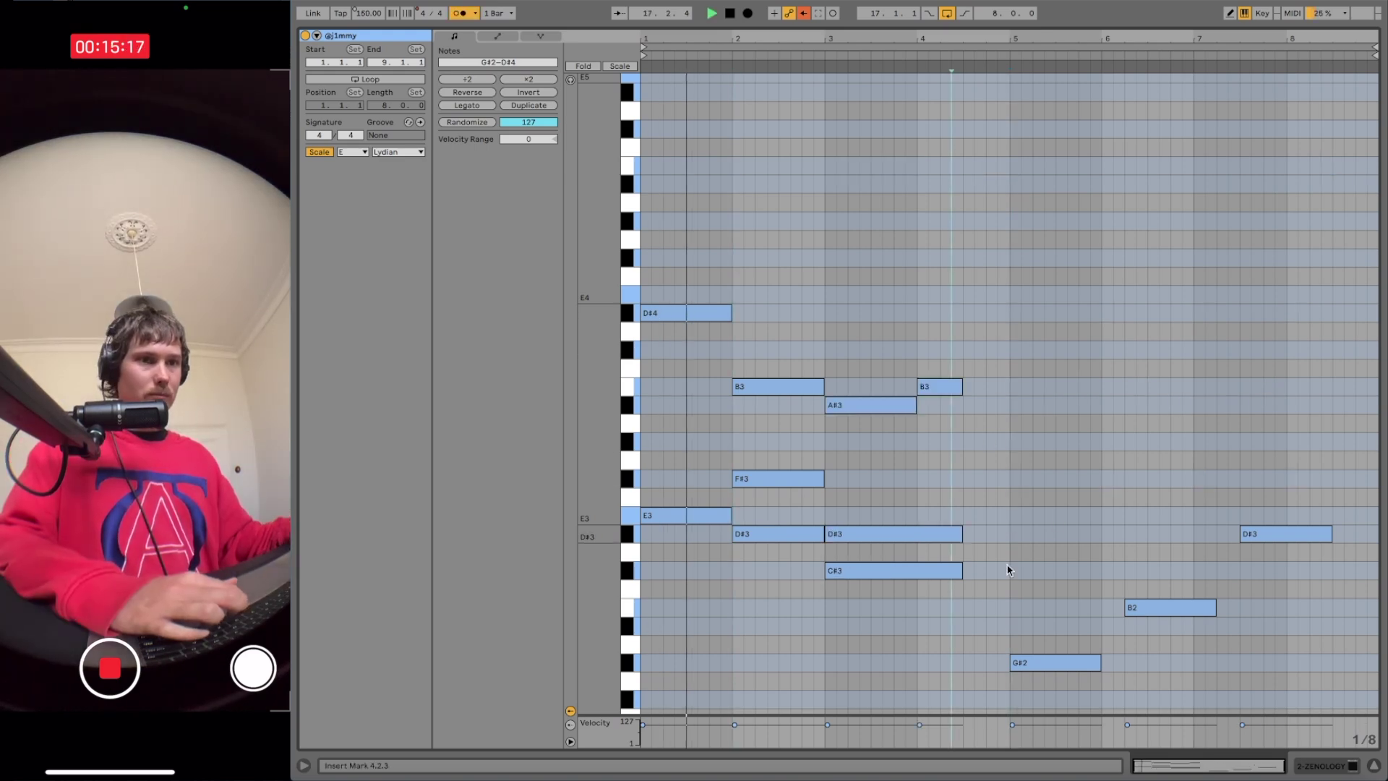
Step: Extend the B3, D#3 and C#3 notes in bar 4 to the end of the bar
drag(962, 391, 1006, 394)
drag(939, 499, 1011, 571)
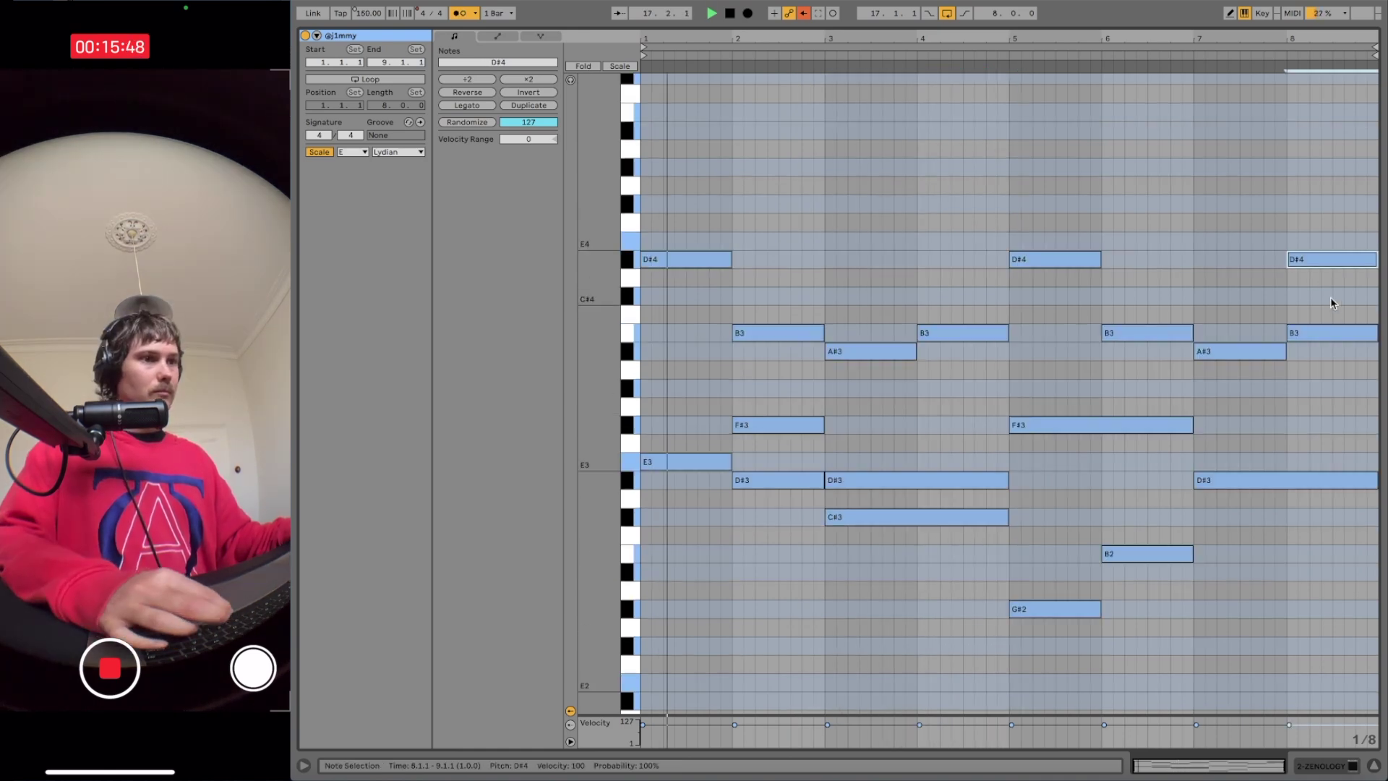
click(1264, 436)
scroll(1121, 361, up, 1)
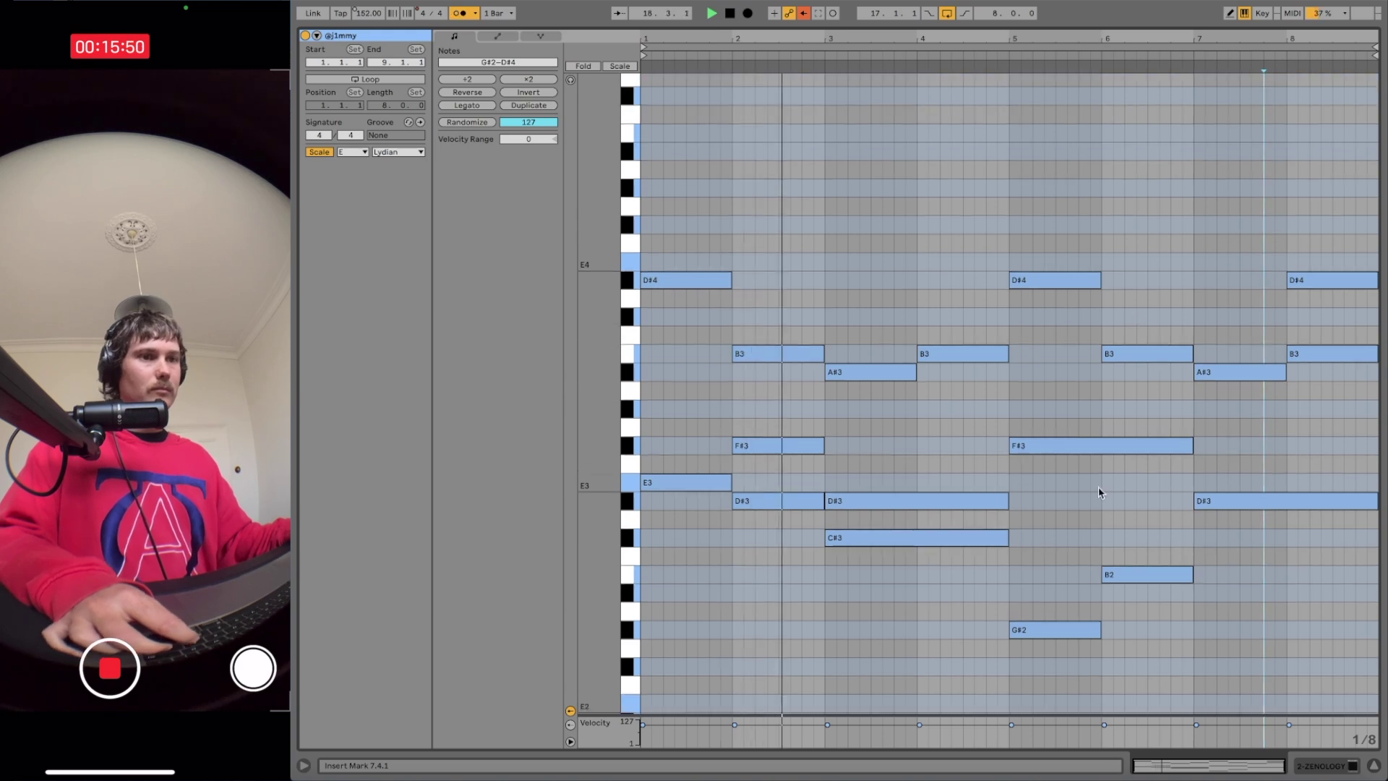
scroll(748, 579, up, 1)
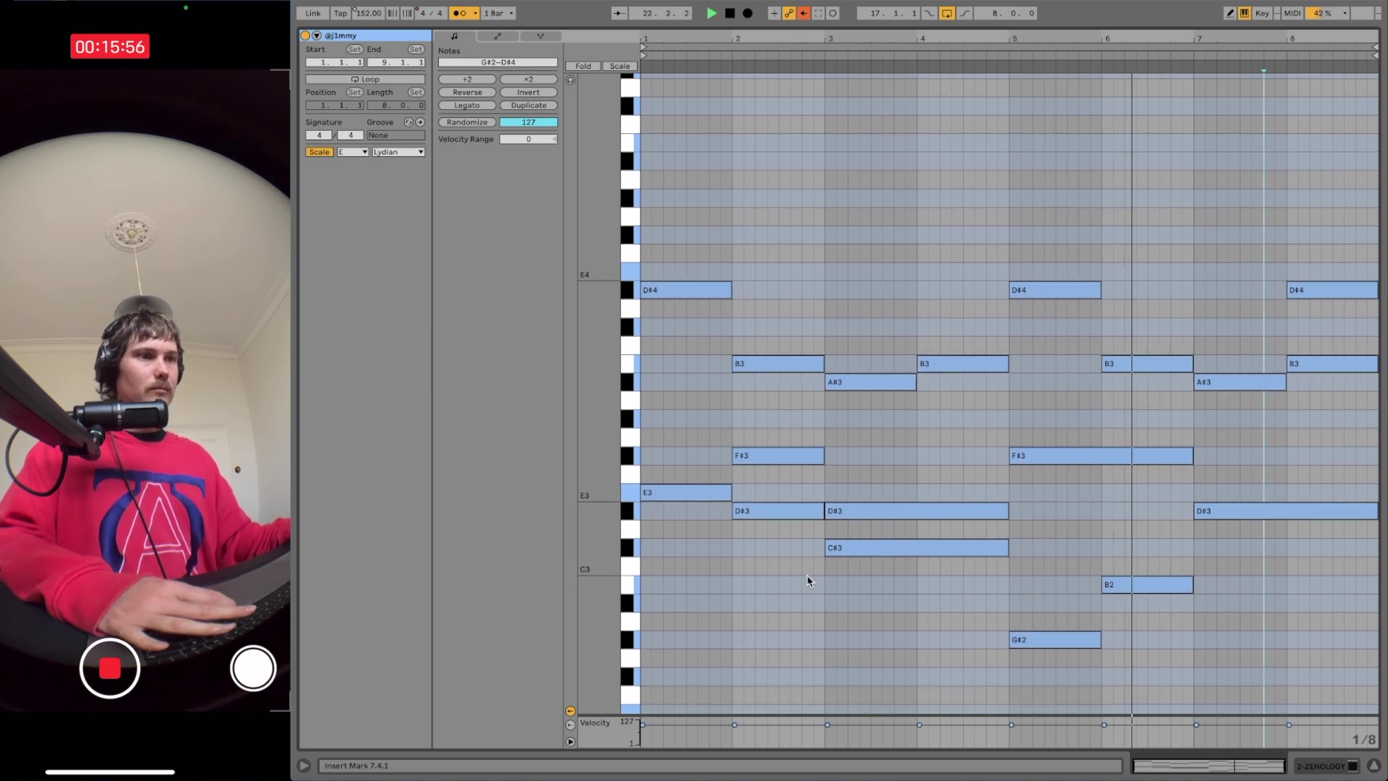
scroll(808, 582, up, 1)
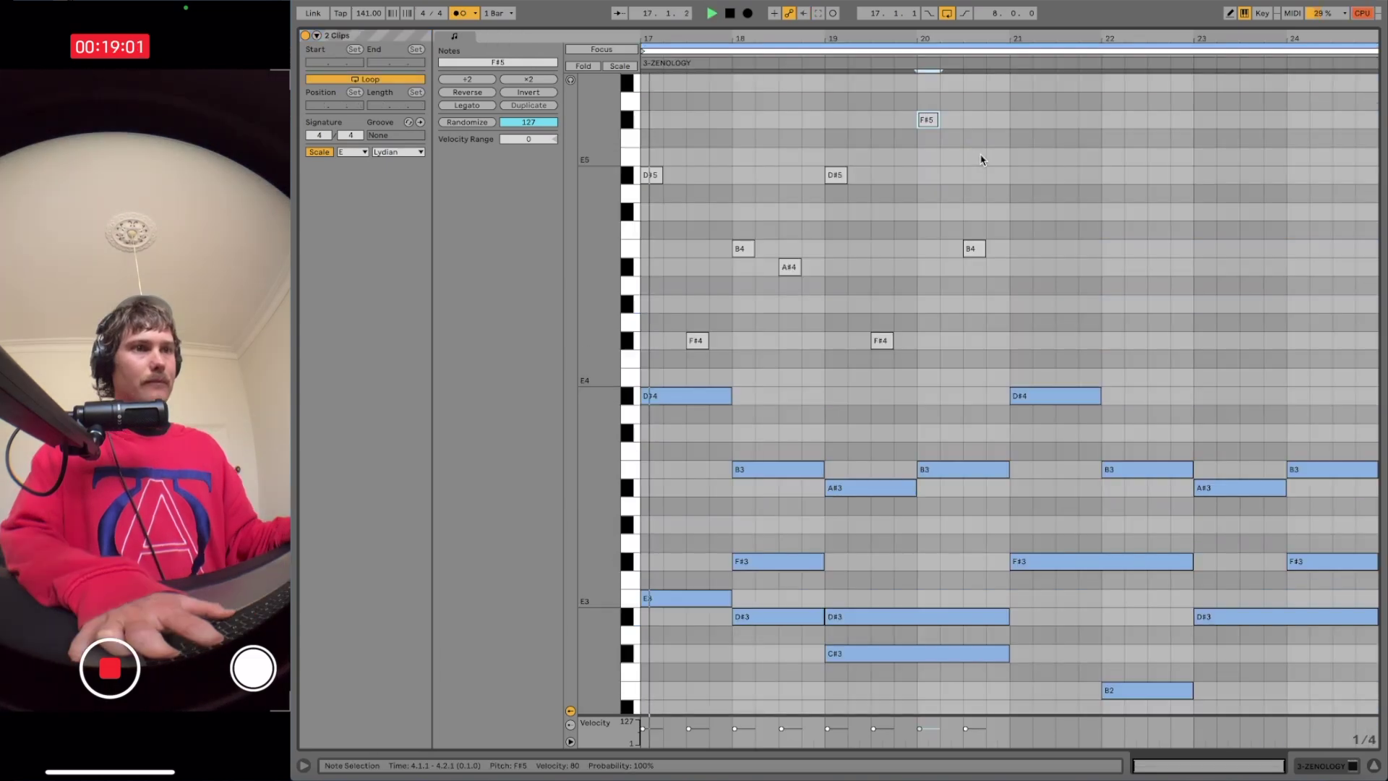
Step: Repeat the melody notes of bars 17 to 20 in bars 21 to 24 of the third ZENOLOGY track's clip
scroll(1012, 188, up, 1)
click(1034, 211)
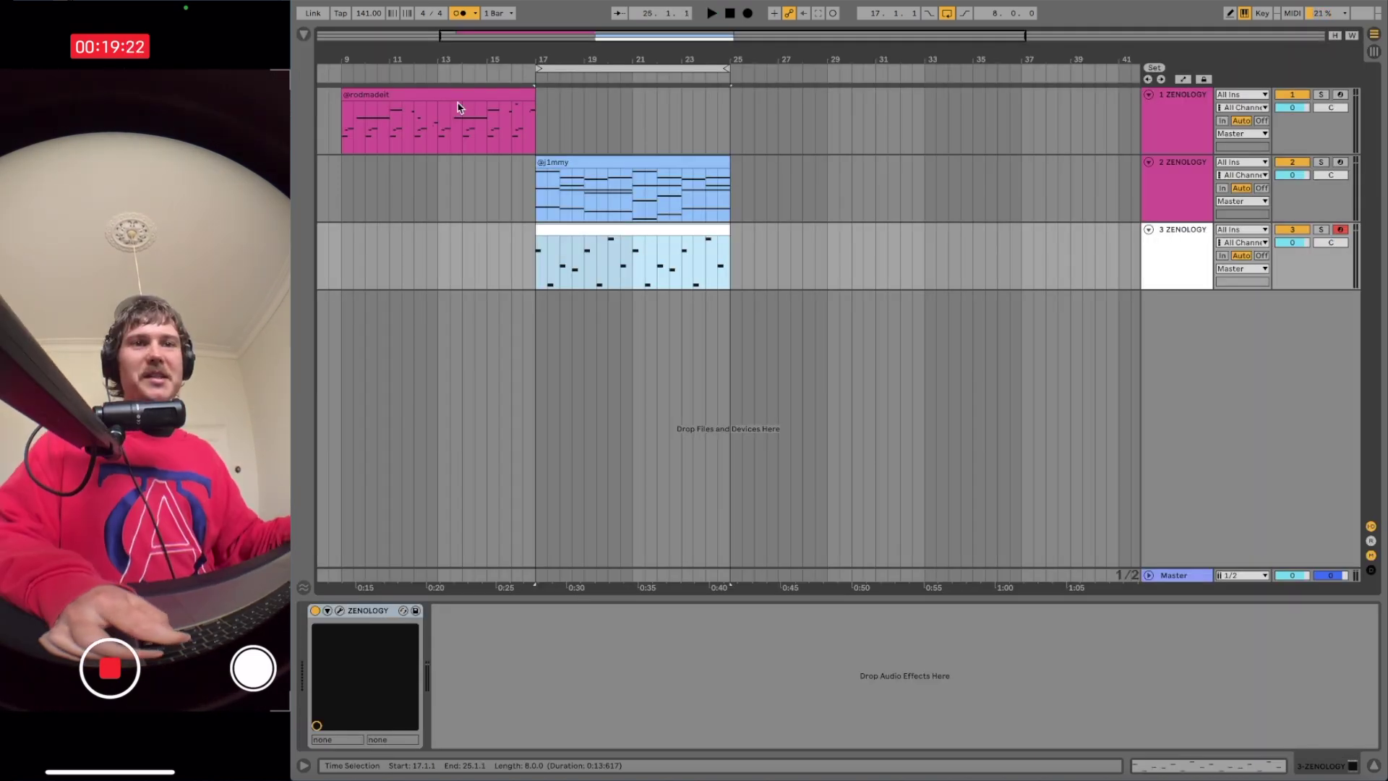
Step: Select the clip at bar 9 on the first track, and place the insert marker at bar 25
click(459, 97)
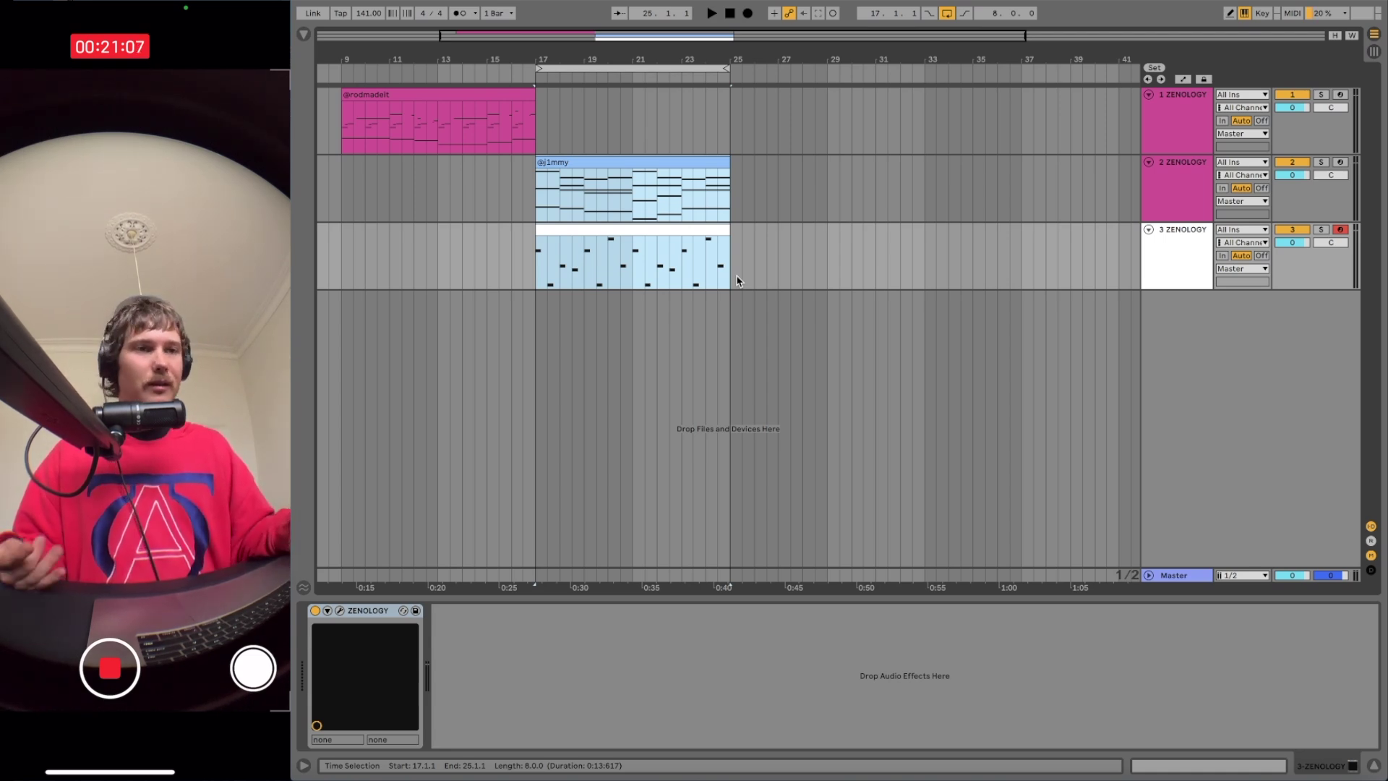
click(732, 258)
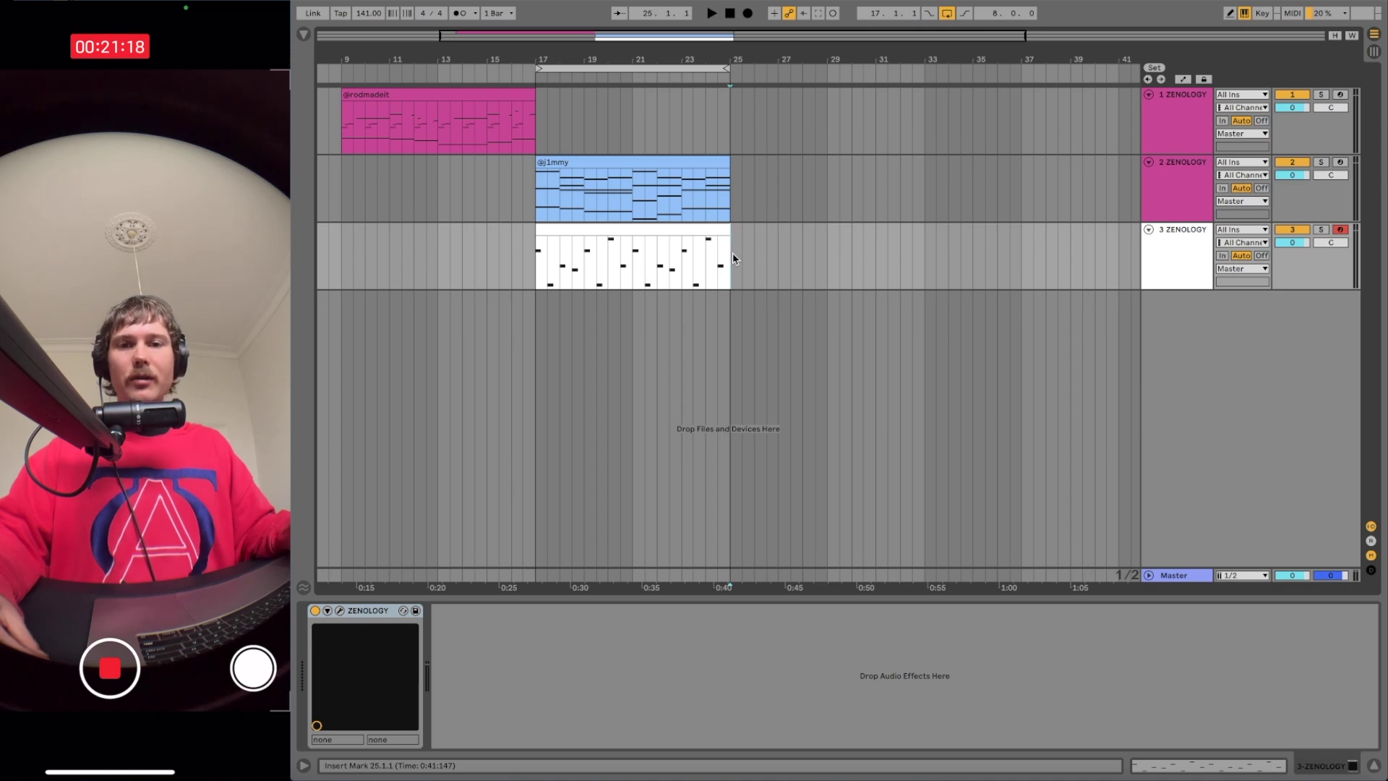